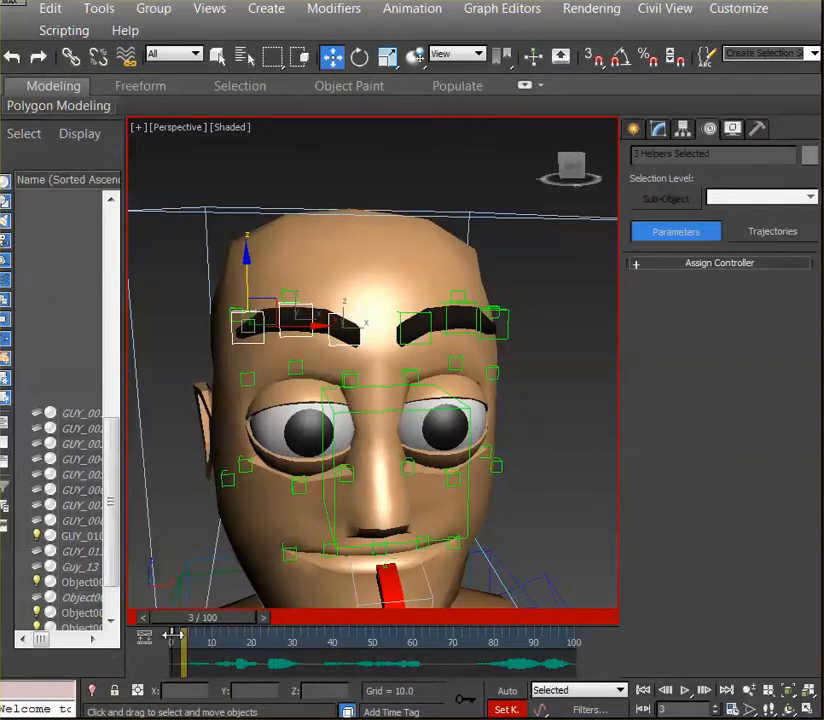
Copy the right eyebrow controls' frame 0 key to frame 72 and set a hold key at frame 15
{"action": "left_click_drag", "start_coordinate": [174, 636], "coordinate": [462, 645], "text": "shift"}
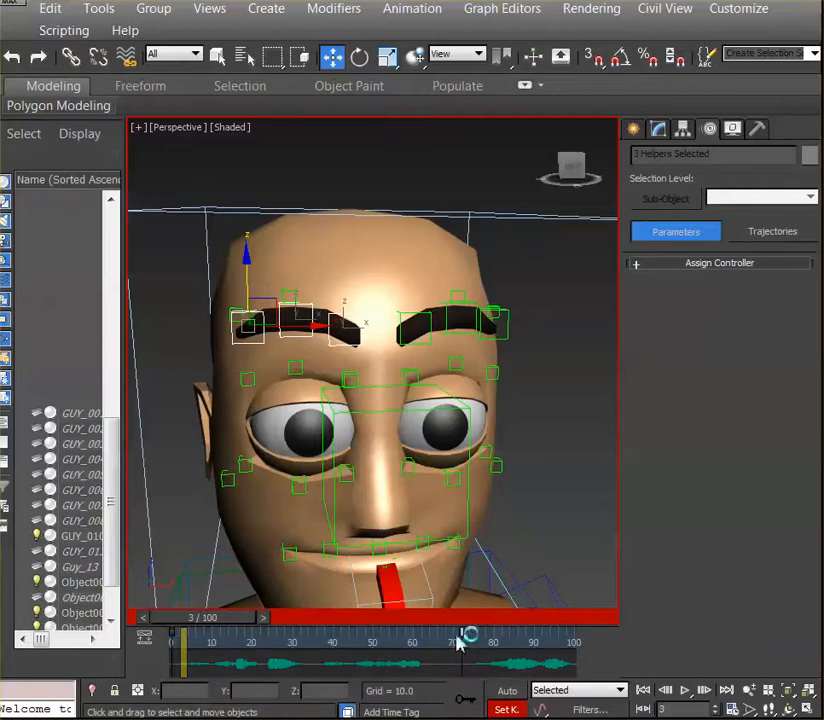
{"action": "left_click", "coordinate": [304, 324]}
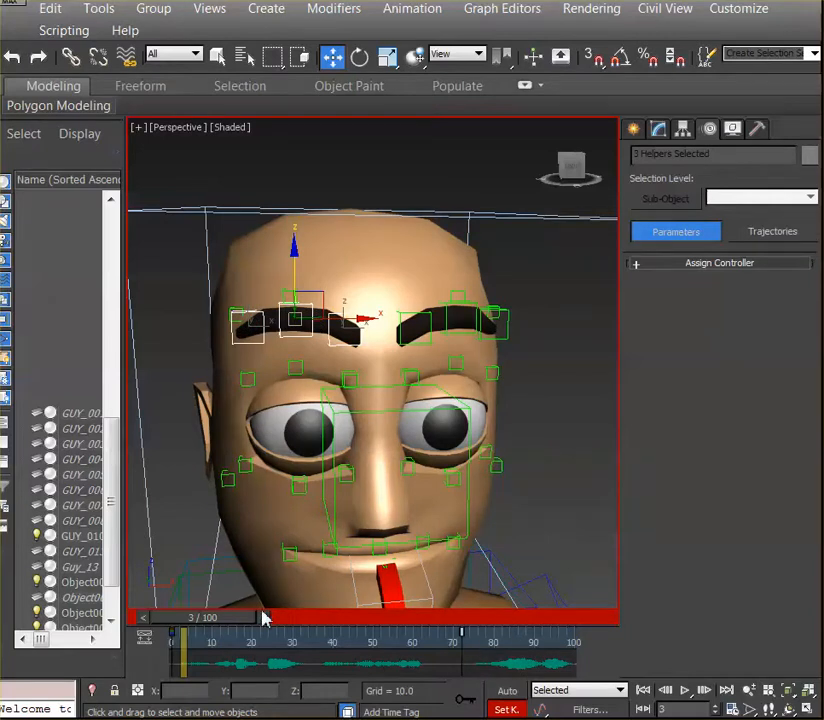
{"action": "mouse_move", "coordinate": [229, 617]}
{"action": "left_mouse_down"}
{"action": "mouse_move", "coordinate": [284, 621]}
{"action": "mouse_move", "coordinate": [240, 622]}
{"action": "mouse_move", "coordinate": [267, 622]}
{"action": "mouse_move", "coordinate": [235, 630]}
{"action": "mouse_move", "coordinate": [280, 632]}
{"action": "mouse_move", "coordinate": [229, 632]}
{"action": "mouse_move", "coordinate": [240, 630]}
{"action": "left_mouse_up"}
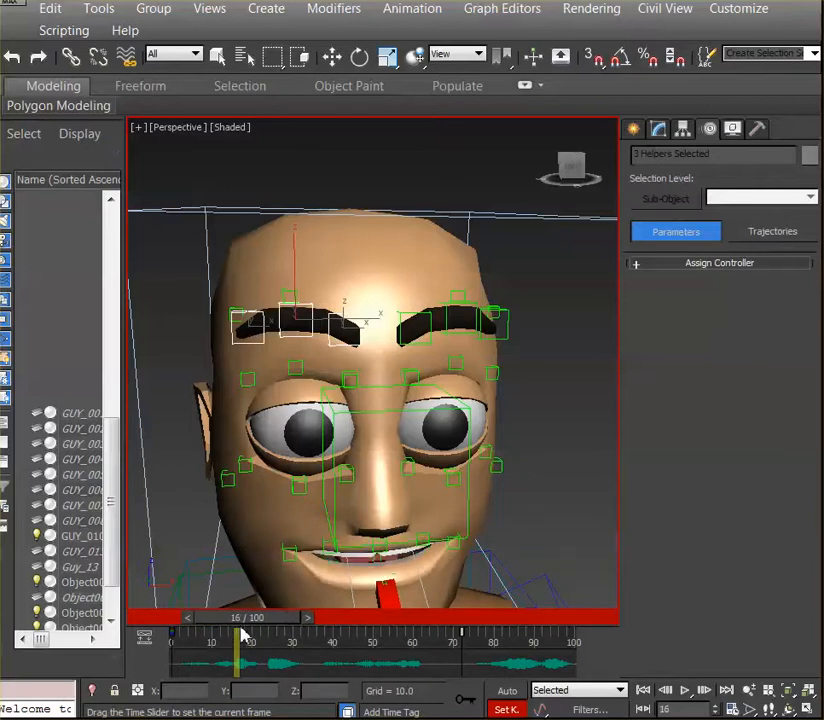
{"action": "key", "text": "w"}
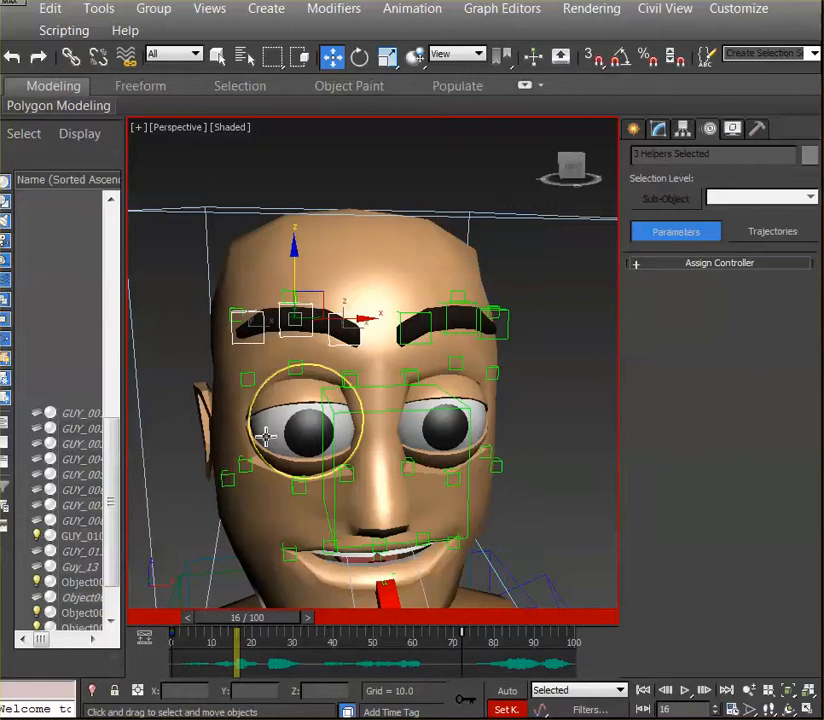
{"action": "left_click_drag", "start_coordinate": [257, 625], "coordinate": [255, 625]}
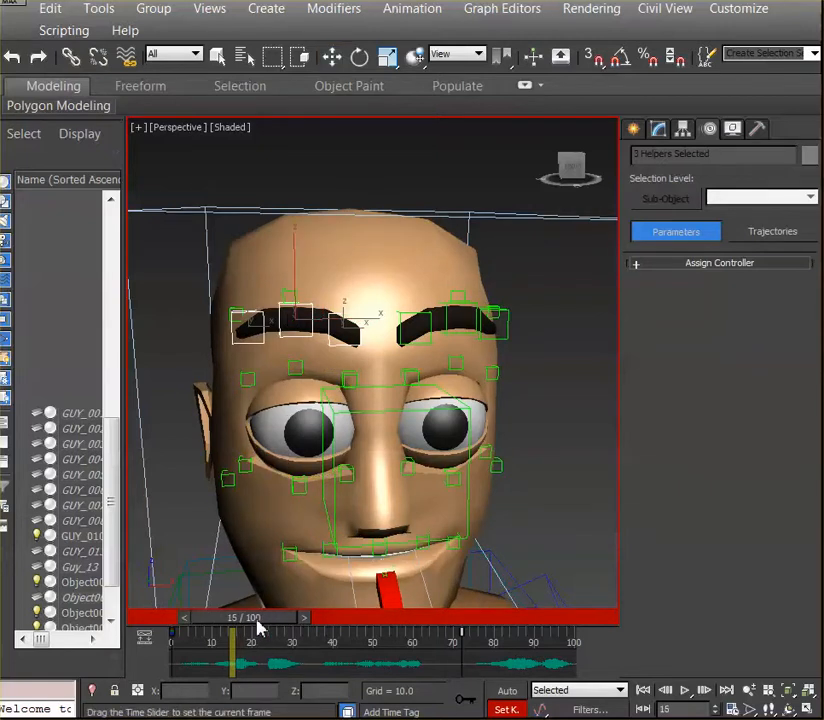
{"action": "key", "text": "w"}
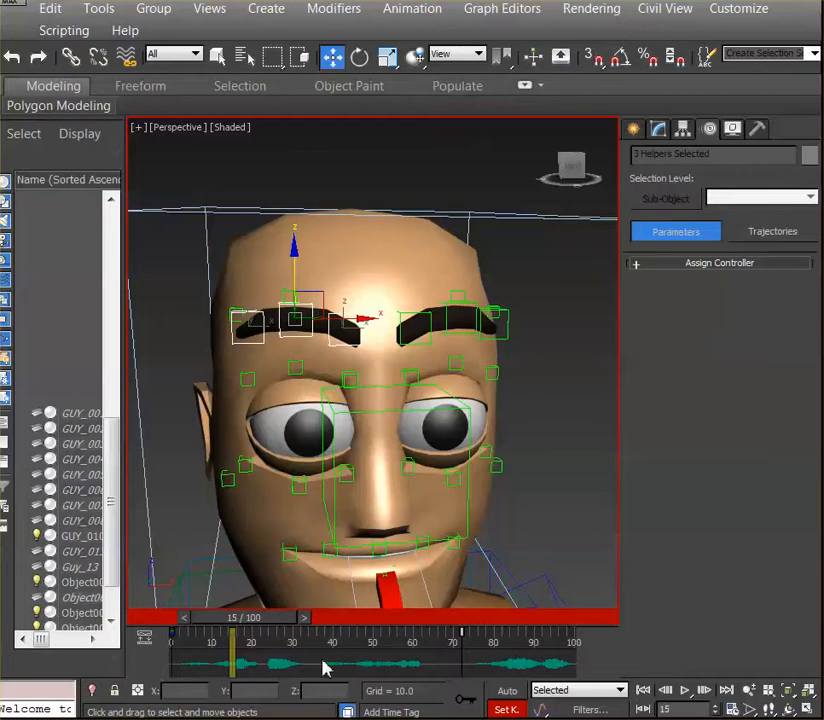
At frame 17, raise the inner and middle right eyebrow controls together along Z and key the pose
{"action": "left_click_drag", "start_coordinate": [282, 622], "coordinate": [292, 622]}
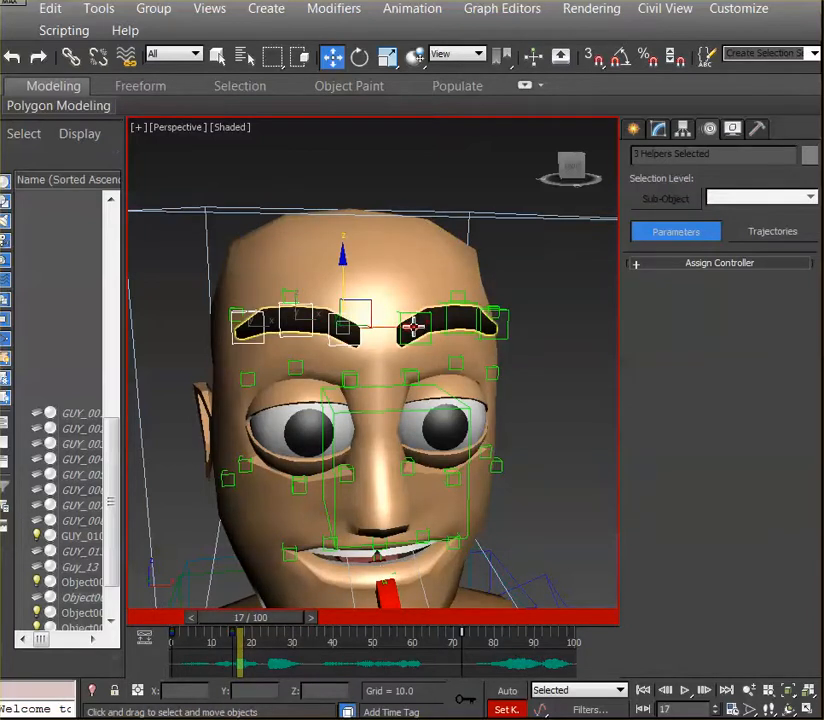
{"action": "left_click", "coordinate": [339, 341]}
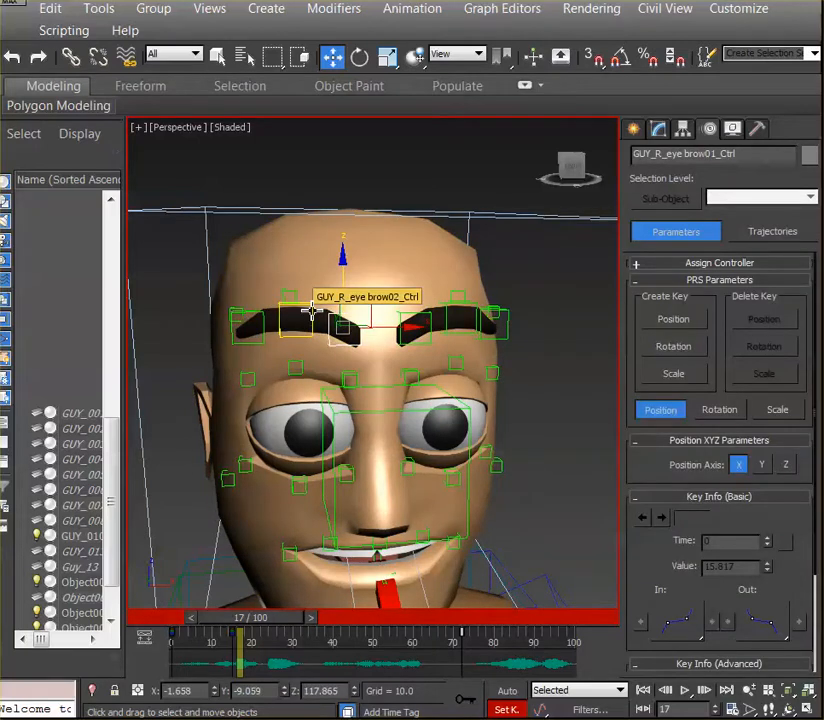
{"action": "left_click", "coordinate": [311, 311], "text": "ctrl"}
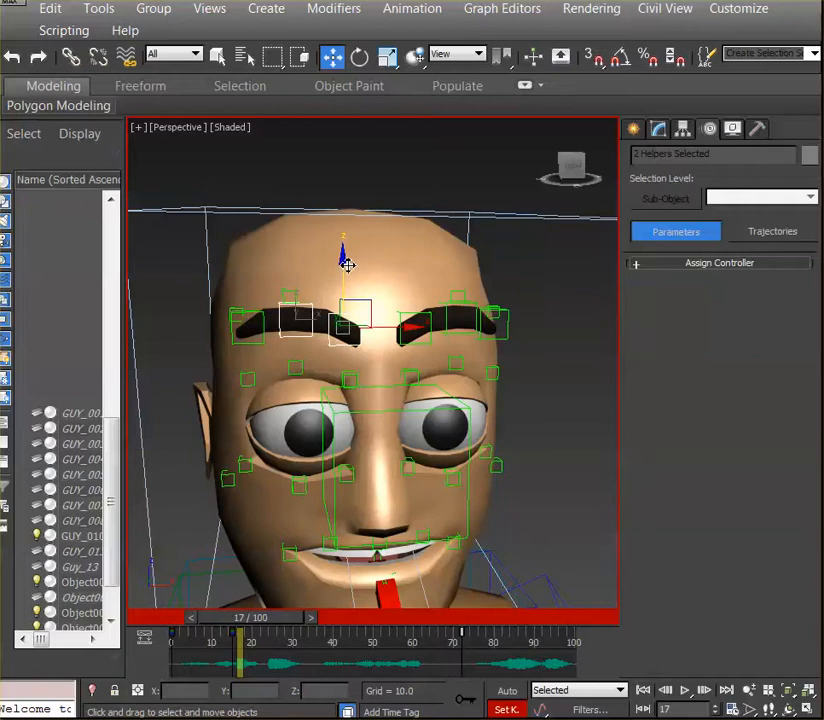
{"action": "left_click_drag", "start_coordinate": [346, 263], "coordinate": [346, 242]}
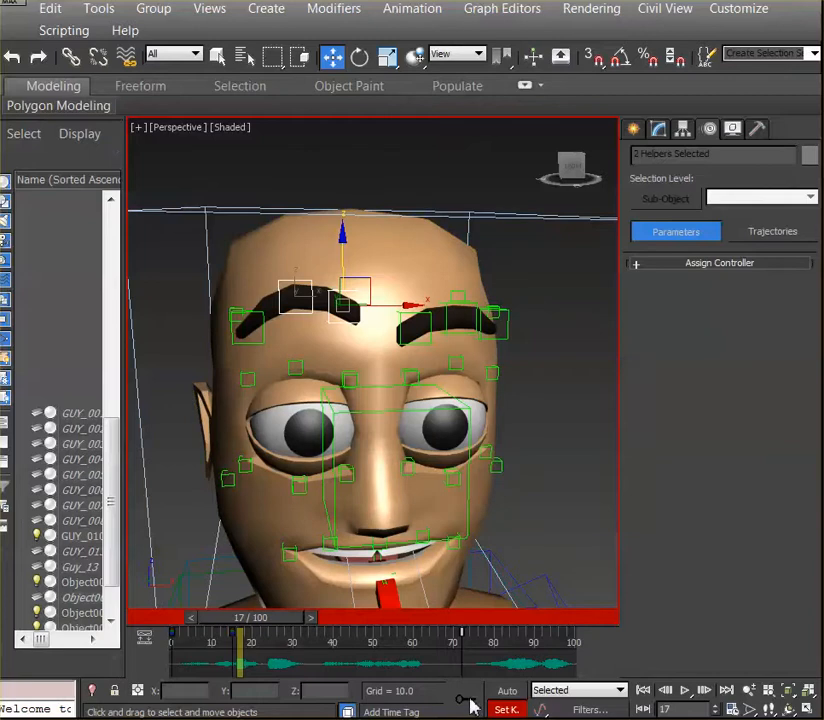
Play back the right eyebrow raise from frame 0 to review its timing
{"action": "left_click_drag", "start_coordinate": [287, 627], "coordinate": [192, 630]}
{"action": "key", "text": "w"}
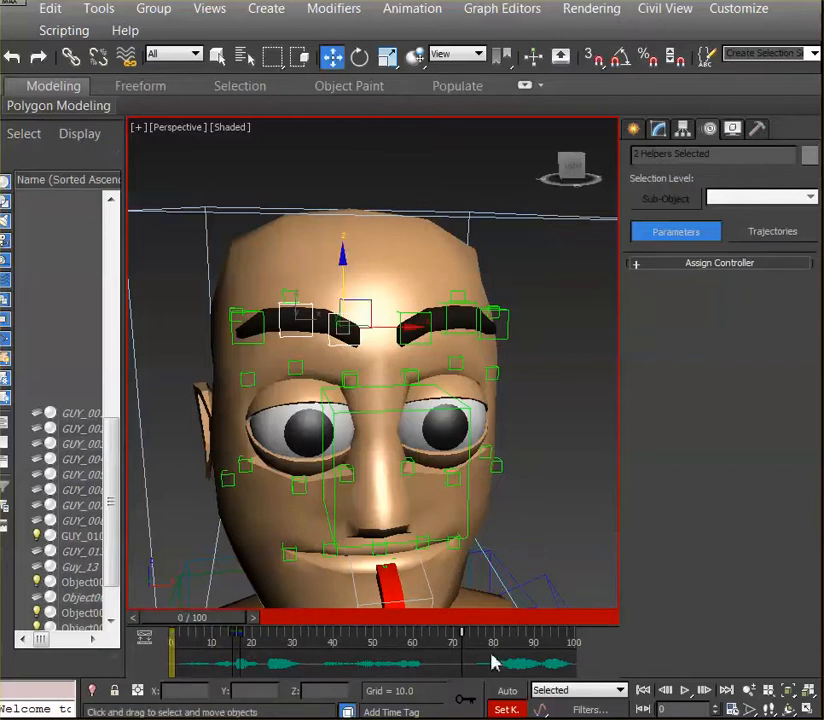
{"action": "left_click", "coordinate": [685, 691]}
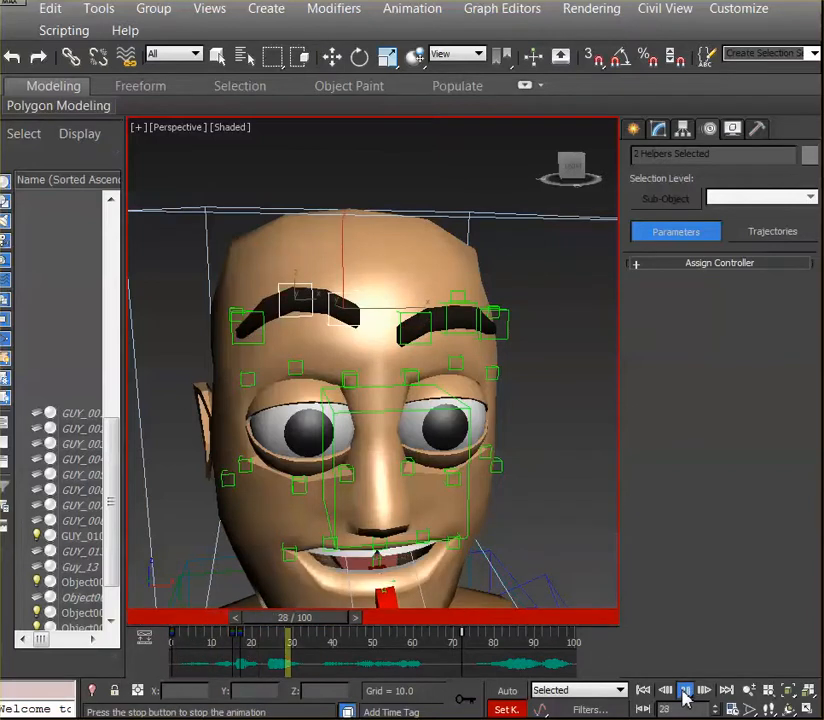
{"action": "left_click", "coordinate": [685, 691]}
{"action": "left_click_drag", "start_coordinate": [418, 640], "coordinate": [200, 642]}
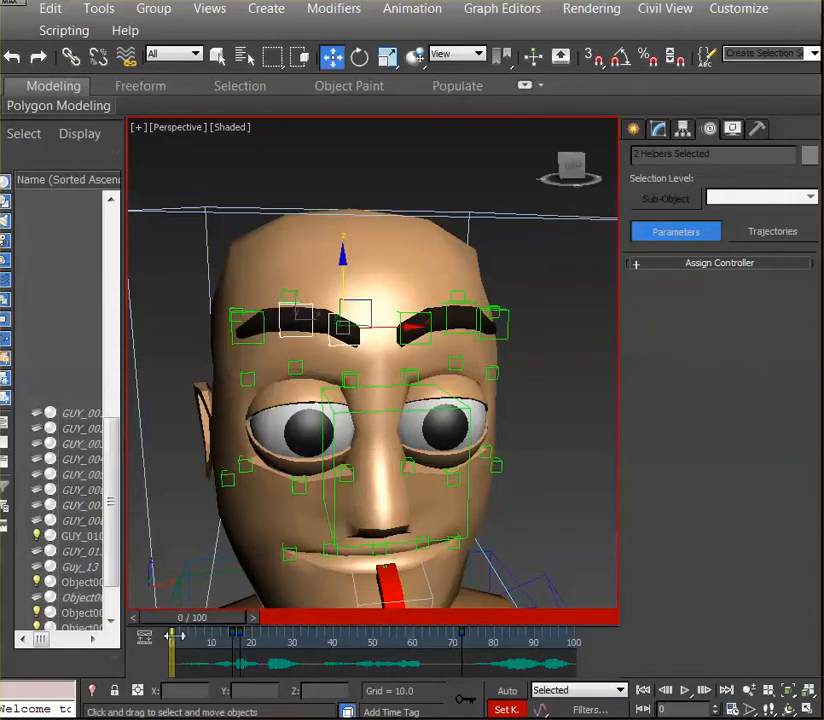
{"action": "left_click", "coordinate": [144, 636]}
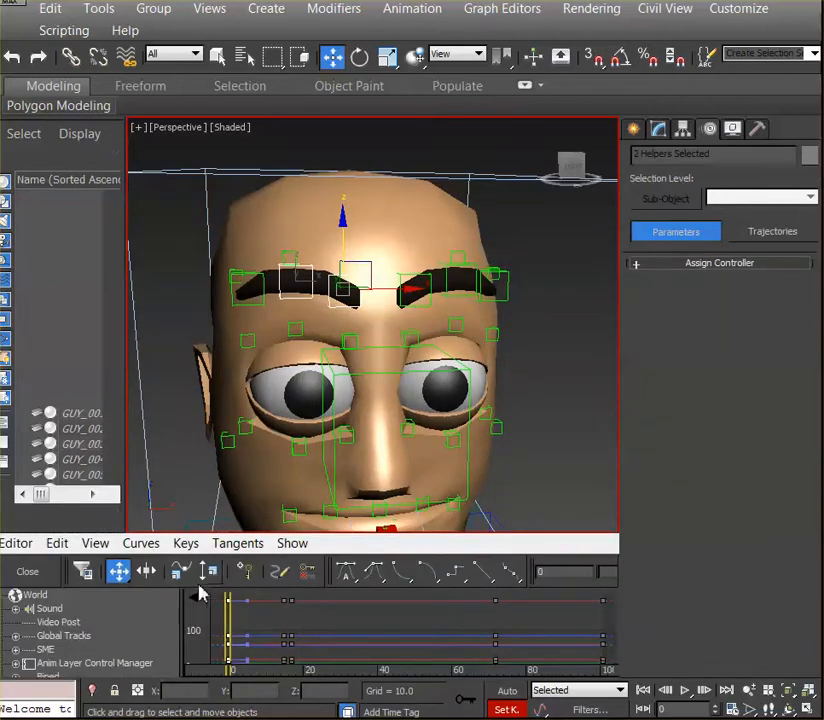
{"action": "left_click", "coordinate": [27, 571]}
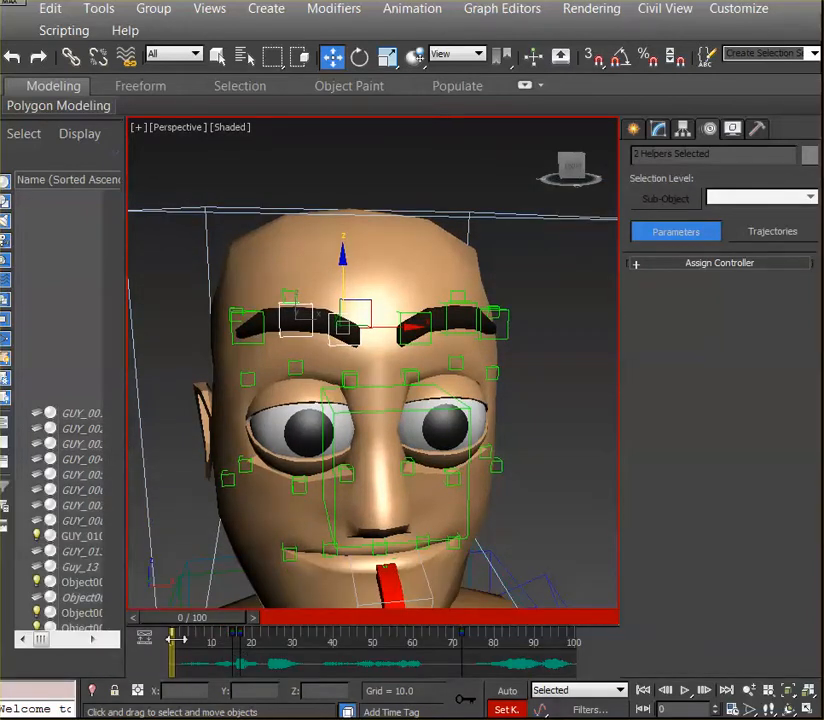
Copy the right eyebrow's resting key from frame 0 to frame 19 and play back the animation
{"action": "left_click_drag", "start_coordinate": [175, 636], "coordinate": [250, 646], "text": "shift"}
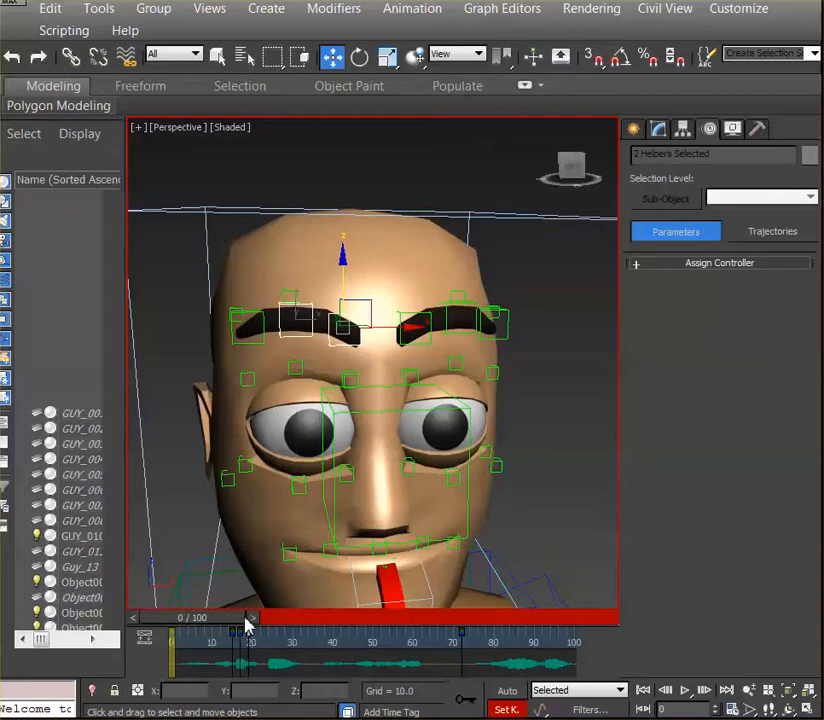
{"action": "left_click", "coordinate": [199, 621]}
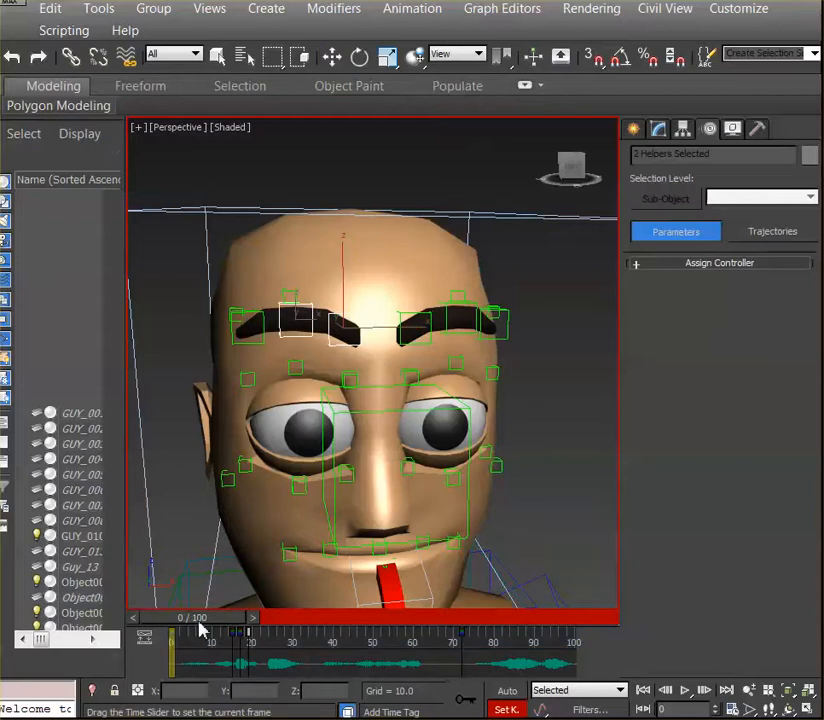
{"action": "left_click", "coordinate": [686, 690]}
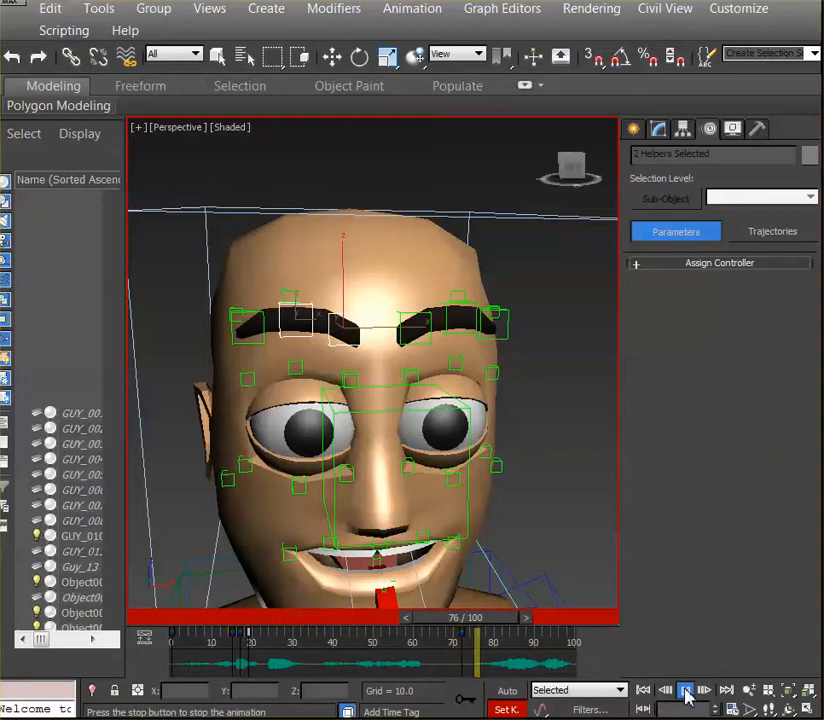
{"action": "left_click", "coordinate": [686, 691]}
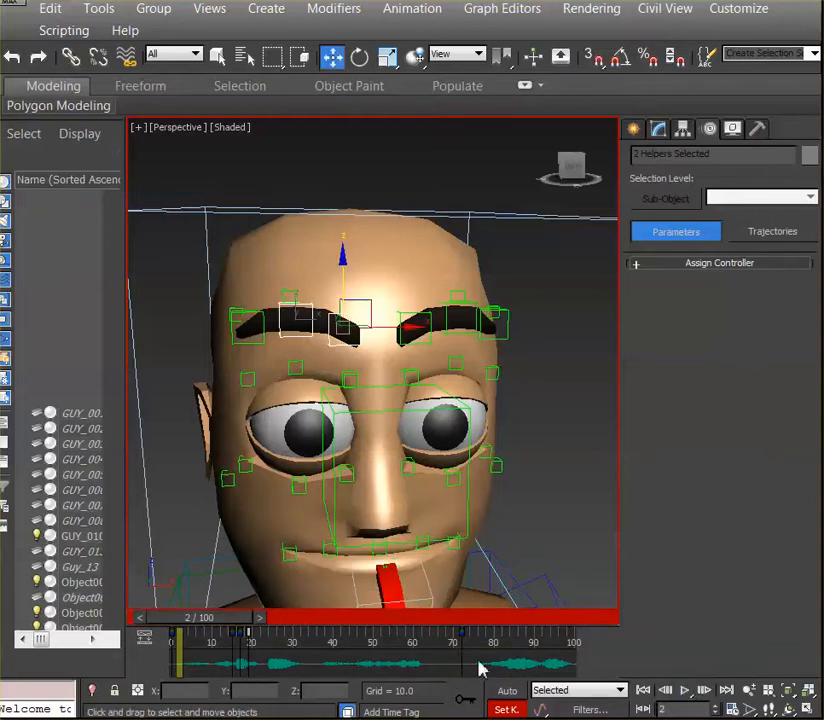
{"action": "left_click", "coordinate": [685, 692]}
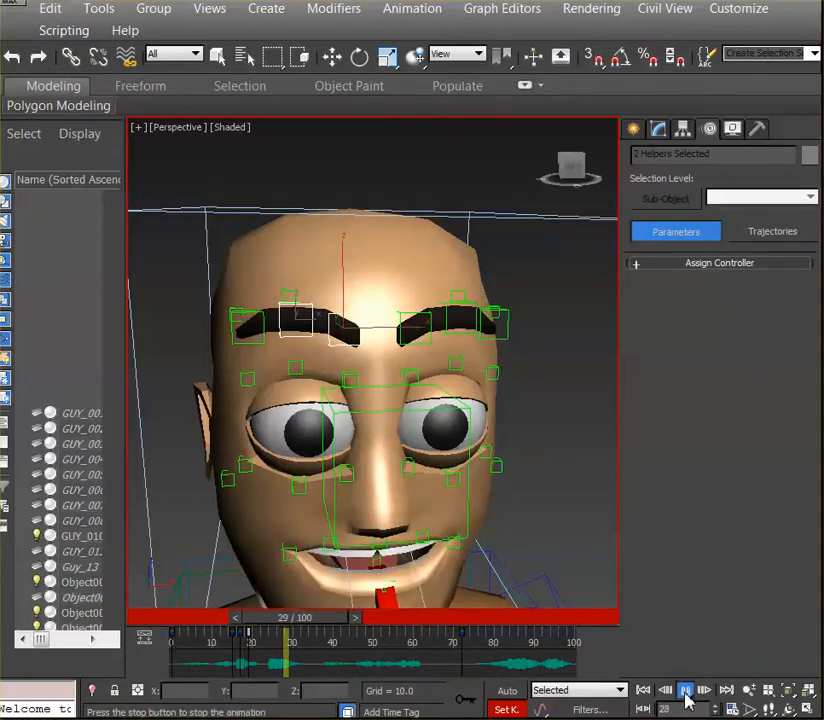
{"action": "left_click", "coordinate": [685, 692]}
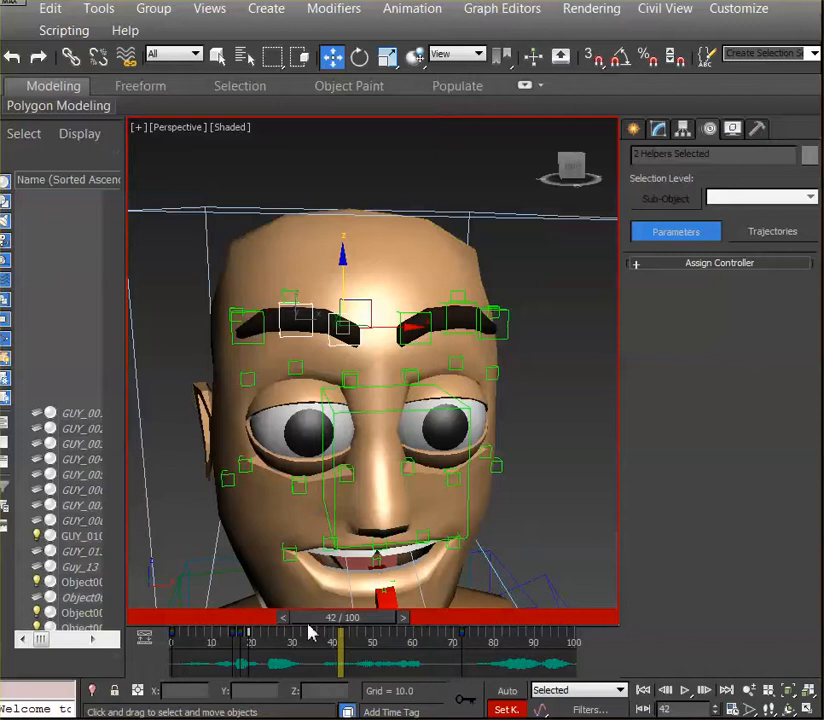
Copy the raised-eyebrow key from frame 17 to frame 24 and move the frame 19 resting key to frame 26
{"action": "left_click_drag", "start_coordinate": [251, 636], "coordinate": [302, 640]}
{"action": "left_click", "coordinate": [240, 635]}
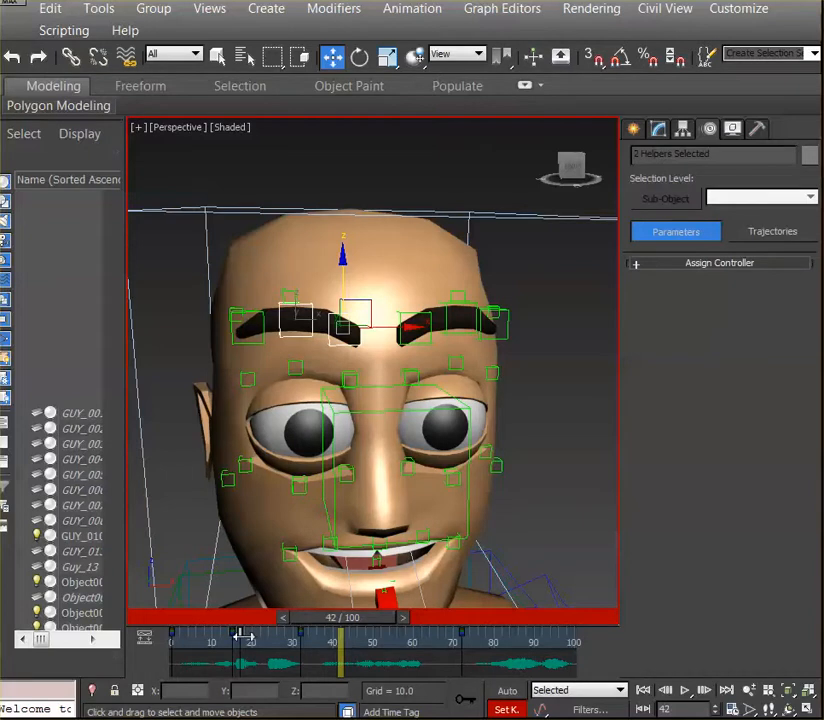
{"action": "left_click_drag", "start_coordinate": [243, 636], "coordinate": [269, 642], "text": "shift"}
{"action": "left_click_drag", "start_coordinate": [305, 637], "coordinate": [280, 634]}
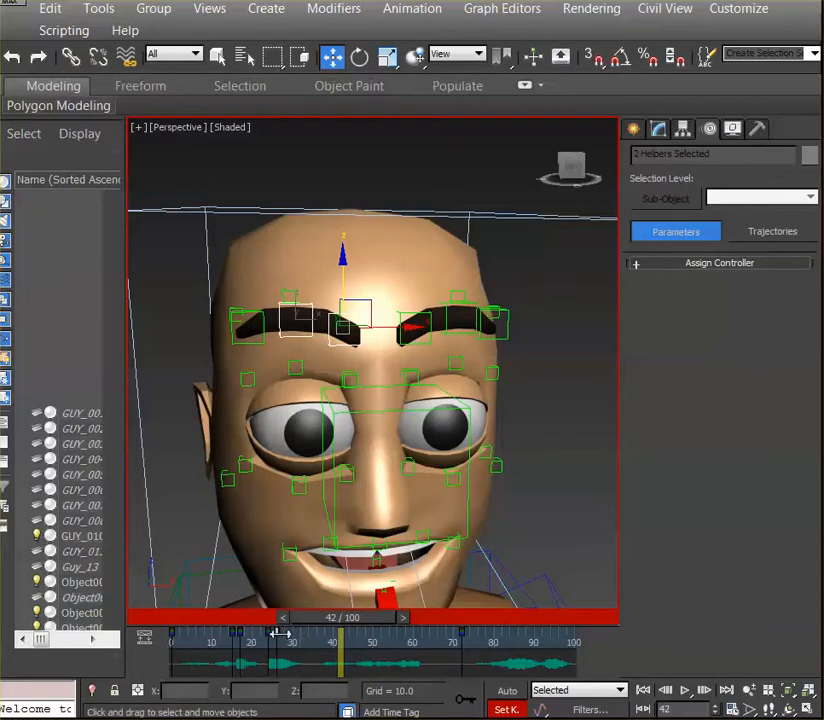
Play back the animation to review how long the right eyebrow stays raised
{"action": "left_click", "coordinate": [684, 692]}
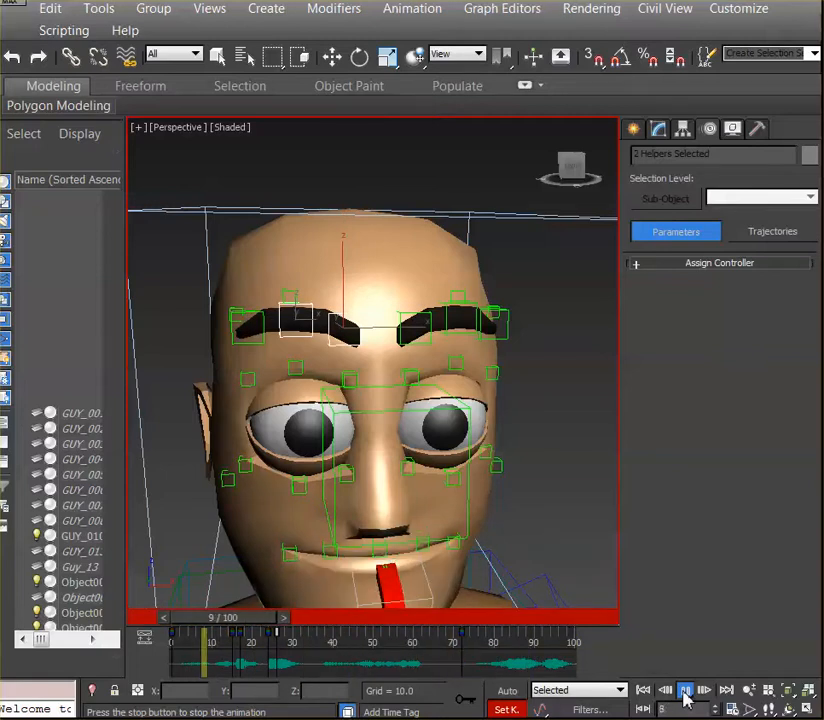
{"action": "left_click", "coordinate": [684, 692]}
{"action": "left_click", "coordinate": [350, 632]}
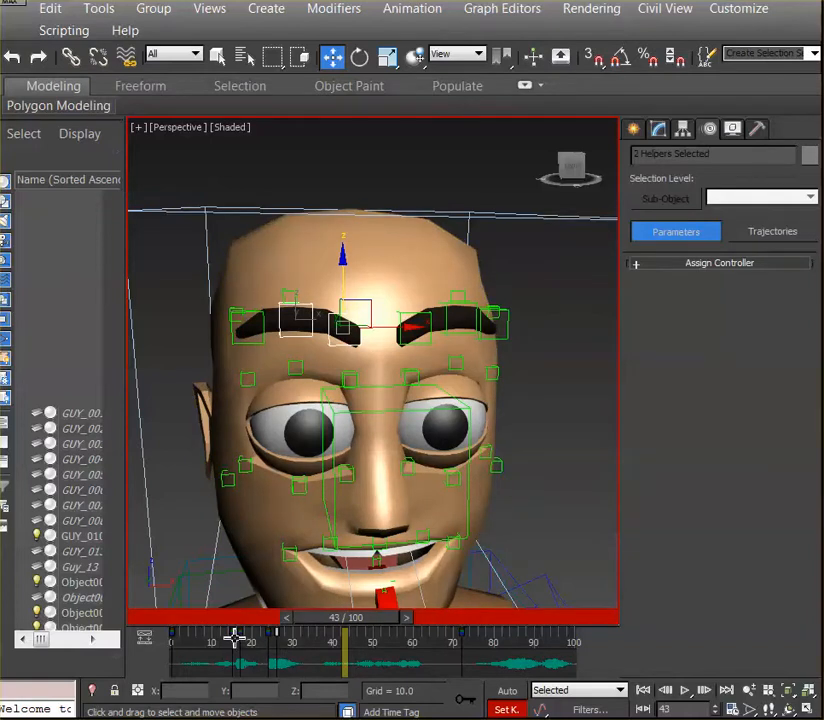
{"action": "left_click", "coordinate": [235, 638]}
At frame 27, lower the inner left eyebrow control by about 0.96 units along Z
{"action": "left_click_drag", "start_coordinate": [330, 620], "coordinate": [299, 628]}
{"action": "key", "text": "w"}
{"action": "key", "text": "w"}
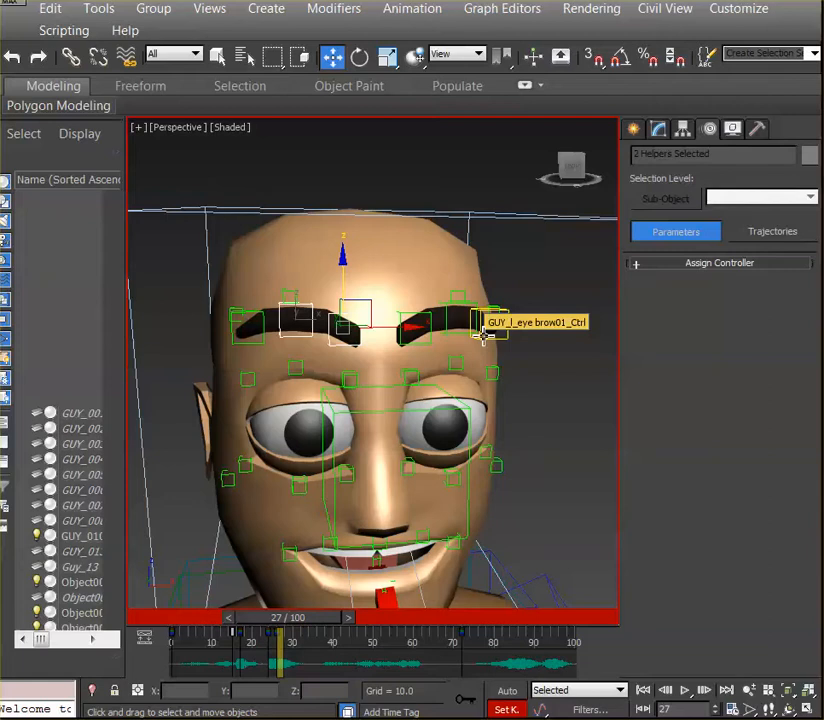
{"action": "left_click", "coordinate": [430, 338]}
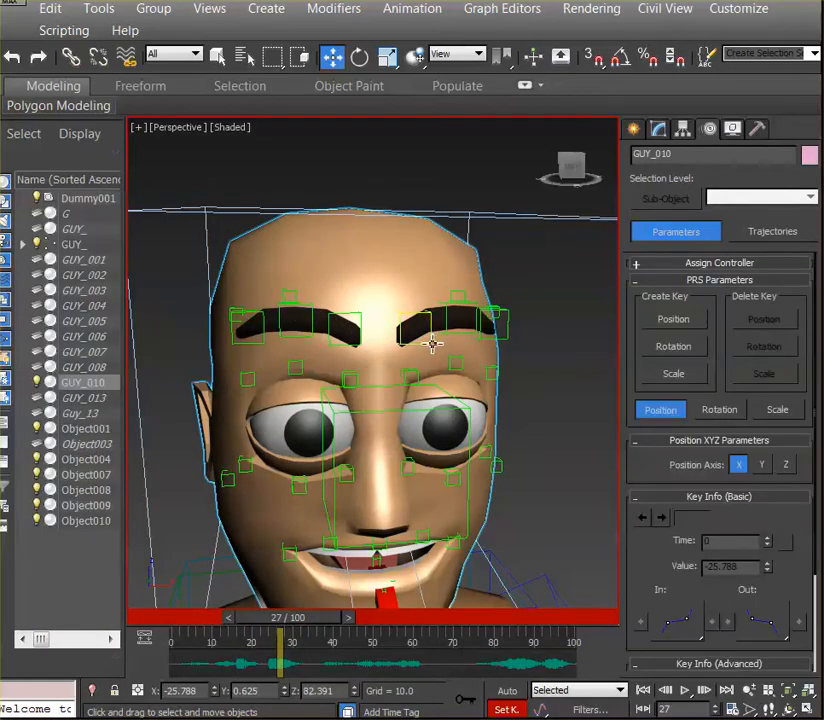
{"action": "left_click", "coordinate": [432, 343]}
{"action": "left_click_drag", "start_coordinate": [414, 258], "coordinate": [414, 285]}
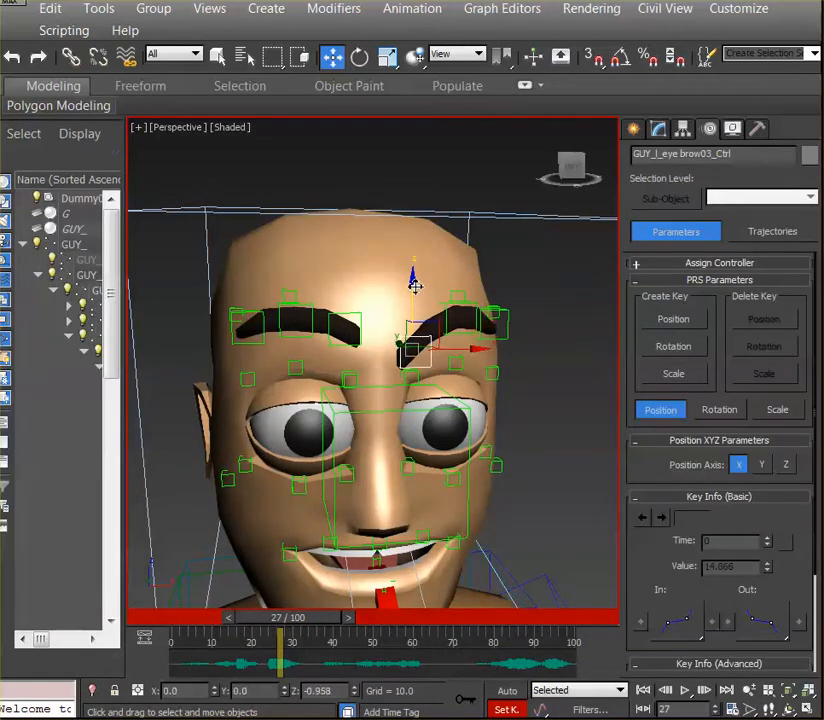
{"action": "left_click", "coordinate": [366, 323]}
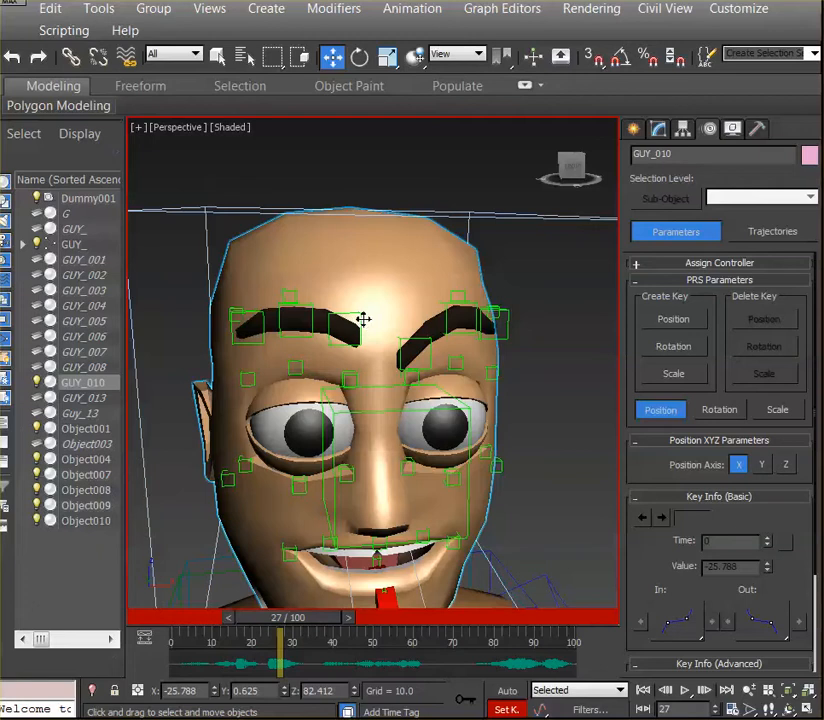
{"action": "left_click", "coordinate": [363, 319]}
{"action": "left_click", "coordinate": [348, 254]}
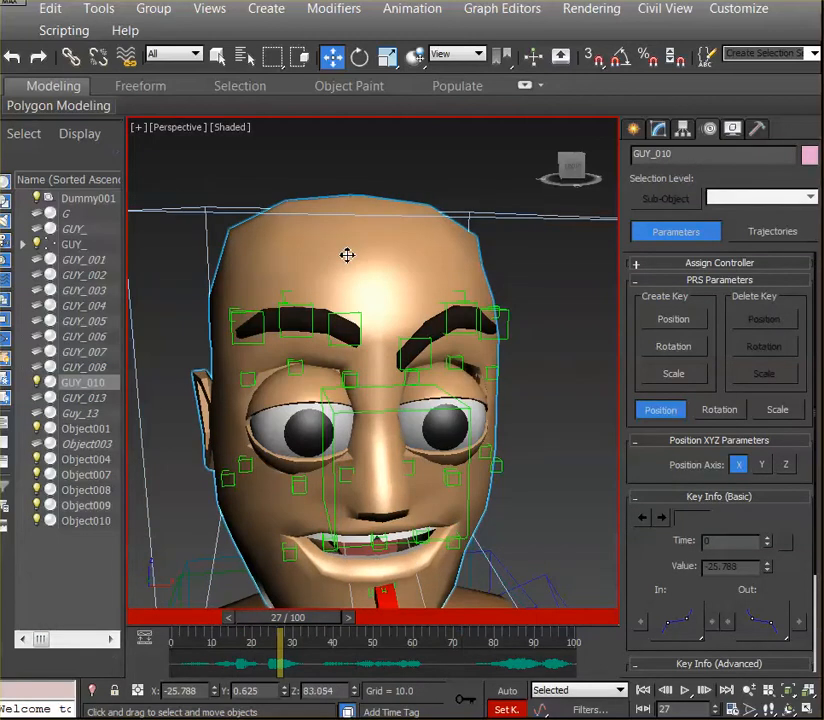
{"action": "mouse_move", "coordinate": [347, 255]}
{"action": "left_mouse_down"}
{"action": "mouse_move", "coordinate": [377, 302]}
{"action": "mouse_move", "coordinate": [362, 316]}
{"action": "mouse_move", "coordinate": [351, 302]}
{"action": "mouse_move", "coordinate": [348, 256]}
{"action": "left_mouse_up"}
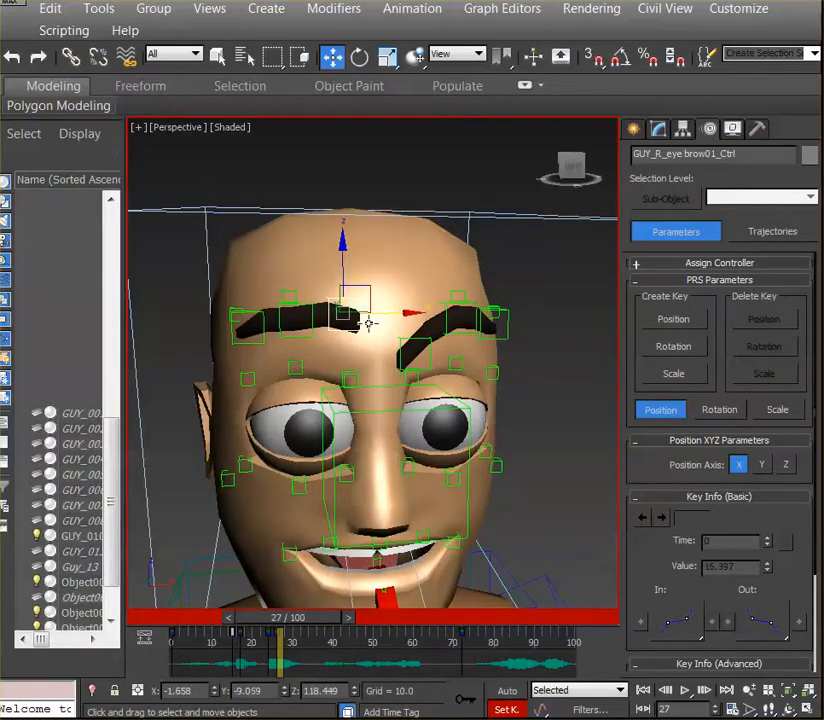
At frame 27, raise the inner right eyebrow control by about 1.18 units along Z and push it back along Y against the forehead
{"action": "middle_click_drag", "start_coordinate": [464, 345], "coordinate": [313, 420], "text": "alt"}
{"action": "left_click_drag", "start_coordinate": [344, 263], "coordinate": [344, 235]}
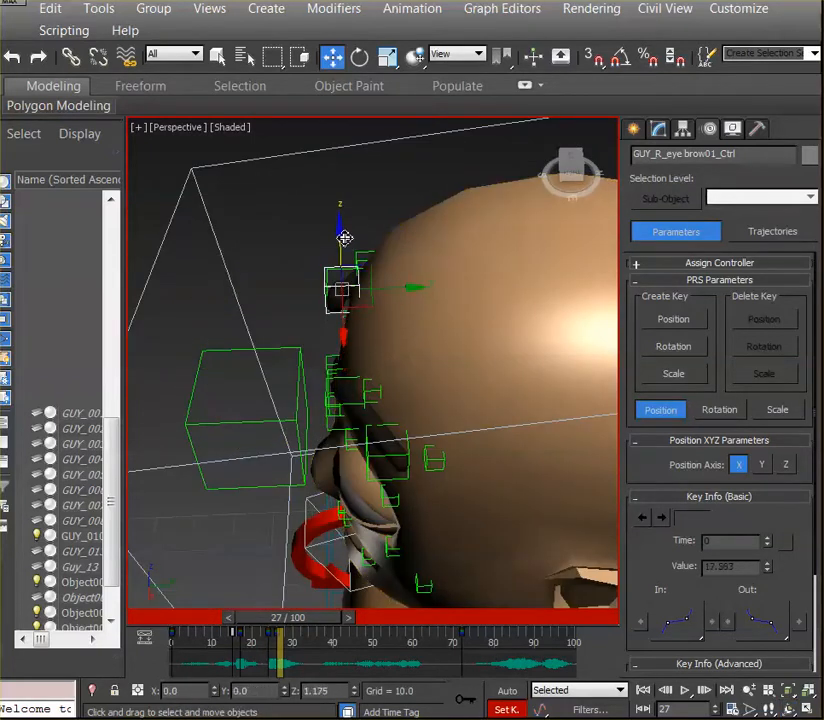
{"action": "mouse_move", "coordinate": [404, 343]}
{"action": "middle_mouse_down", "text": "alt"}
{"action": "mouse_move", "coordinate": [342, 322]}
{"action": "mouse_move", "coordinate": [390, 331]}
{"action": "mouse_move", "coordinate": [471, 305]}
{"action": "mouse_move", "coordinate": [532, 300]}
{"action": "mouse_move", "coordinate": [456, 355]}
{"action": "mouse_move", "coordinate": [397, 359]}
{"action": "middle_mouse_up", "text": "alt"}
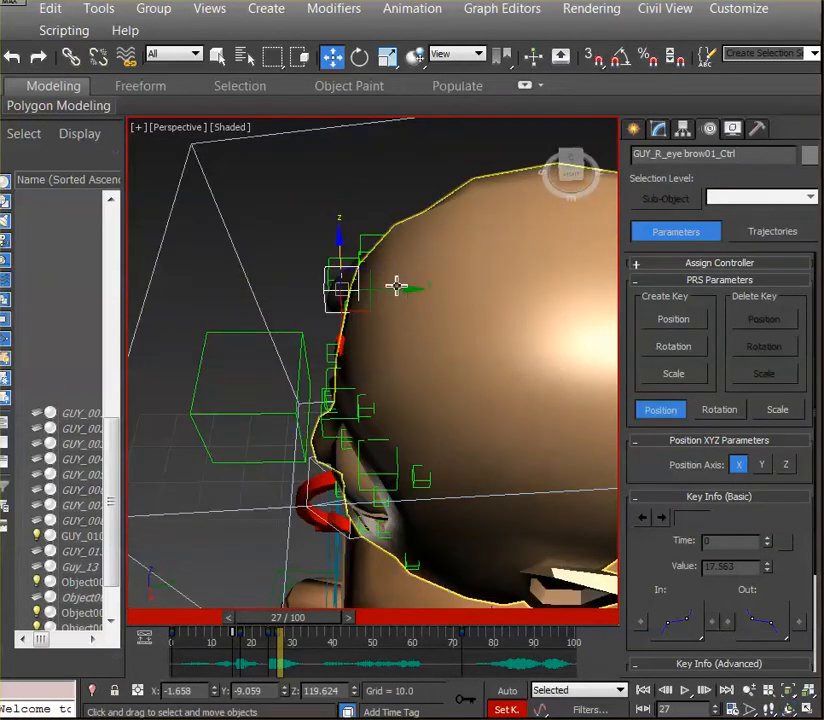
{"action": "left_click_drag", "start_coordinate": [424, 289], "coordinate": [539, 313]}
Raise the inner left eyebrow control at frame 27 to about the height of the right one and push it back against the forehead
{"action": "key", "text": "ctrl+r"}
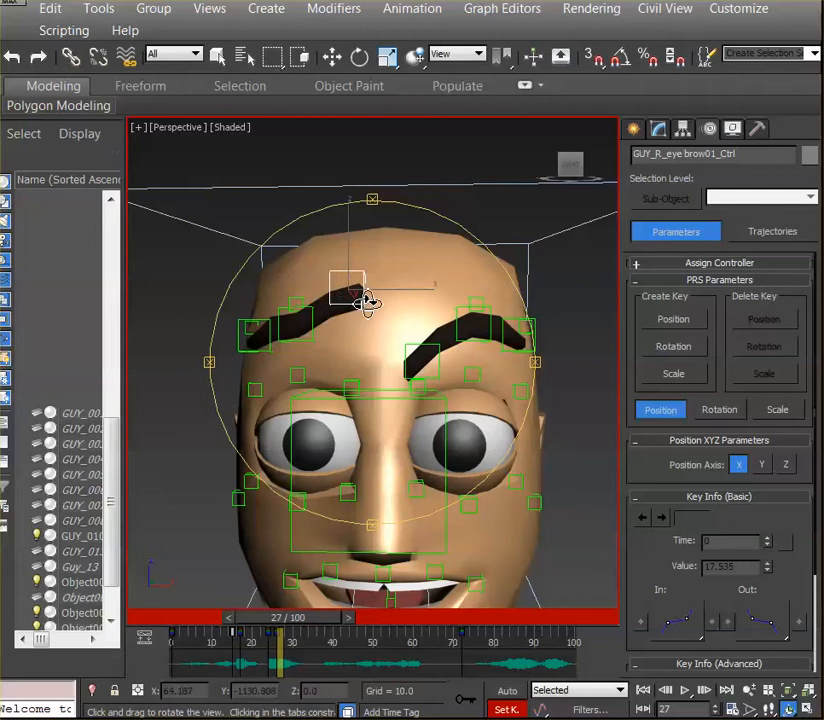
{"action": "left_click_drag", "start_coordinate": [400, 320], "coordinate": [376, 325]}
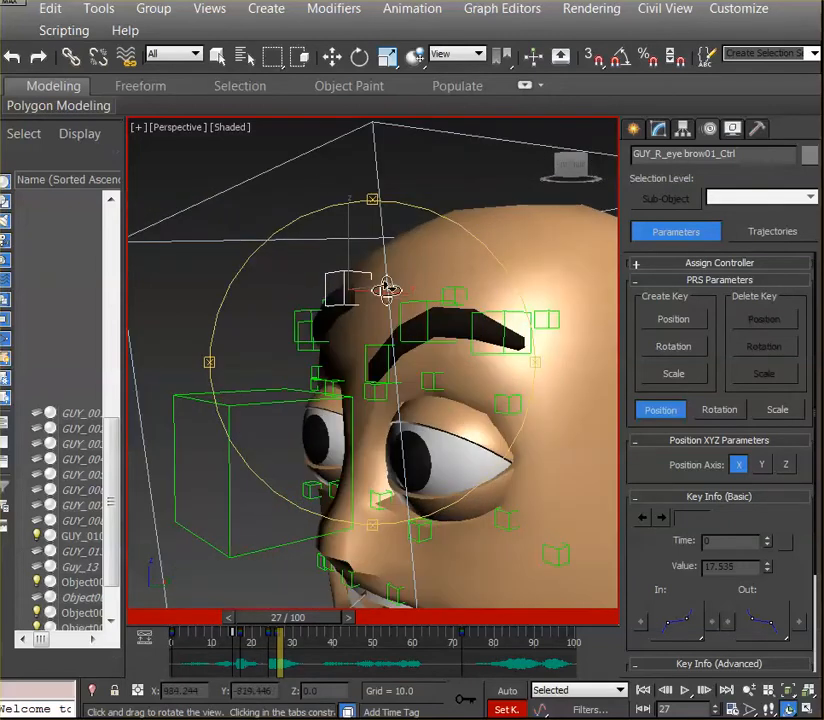
{"action": "key", "text": "w"}
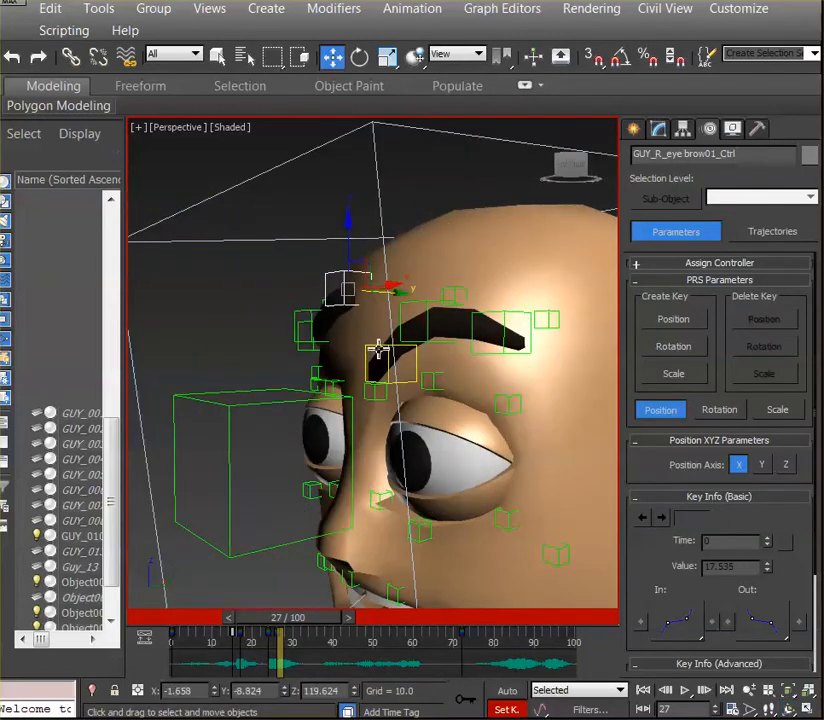
{"action": "left_click", "coordinate": [378, 348]}
{"action": "left_click_drag", "start_coordinate": [390, 306], "coordinate": [396, 224]}
{"action": "middle_click_drag", "start_coordinate": [396, 224], "coordinate": [320, 408], "text": "alt"}
{"action": "scroll", "coordinate": [390, 339], "scroll_direction": "up", "scroll_amount": 5}
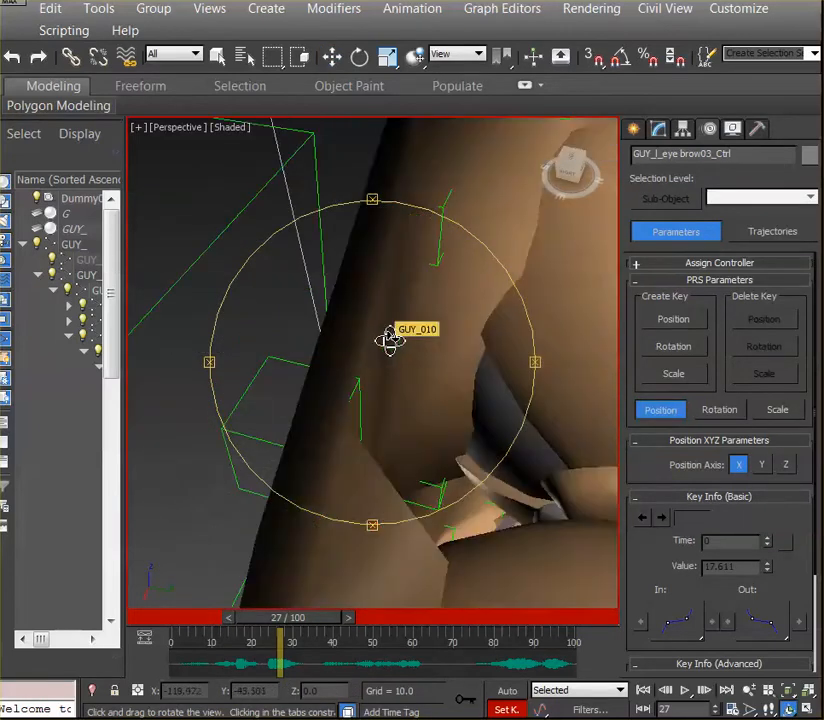
{"action": "scroll", "coordinate": [403, 339], "scroll_direction": "down", "scroll_amount": 5}
{"action": "middle_click_drag", "start_coordinate": [404, 340], "coordinate": [390, 368]}
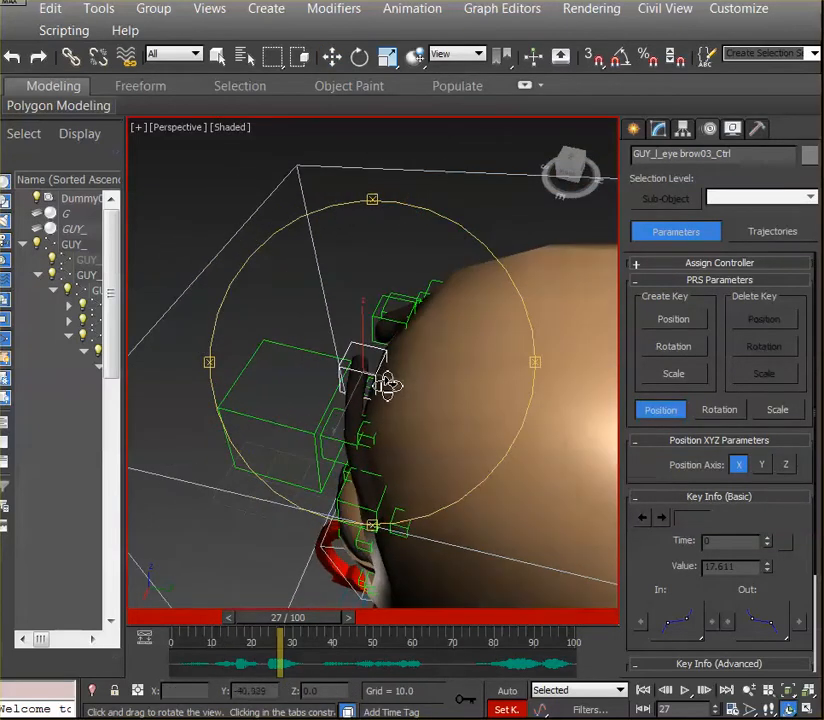
{"action": "left_click_drag", "start_coordinate": [418, 394], "coordinate": [432, 396]}
Select the head bone and examine the pose of both eyebrows from the front, close up and from a distance
{"action": "middle_click_drag", "start_coordinate": [401, 480], "coordinate": [515, 373], "text": "alt"}
{"action": "scroll", "coordinate": [466, 384], "scroll_direction": "down", "scroll_amount": 5}
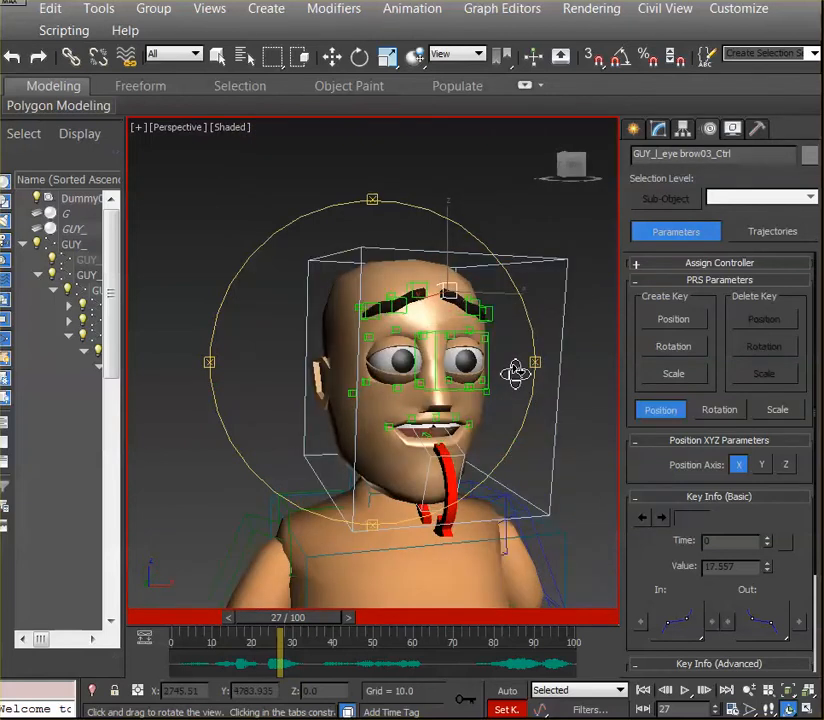
{"action": "key", "text": "w"}
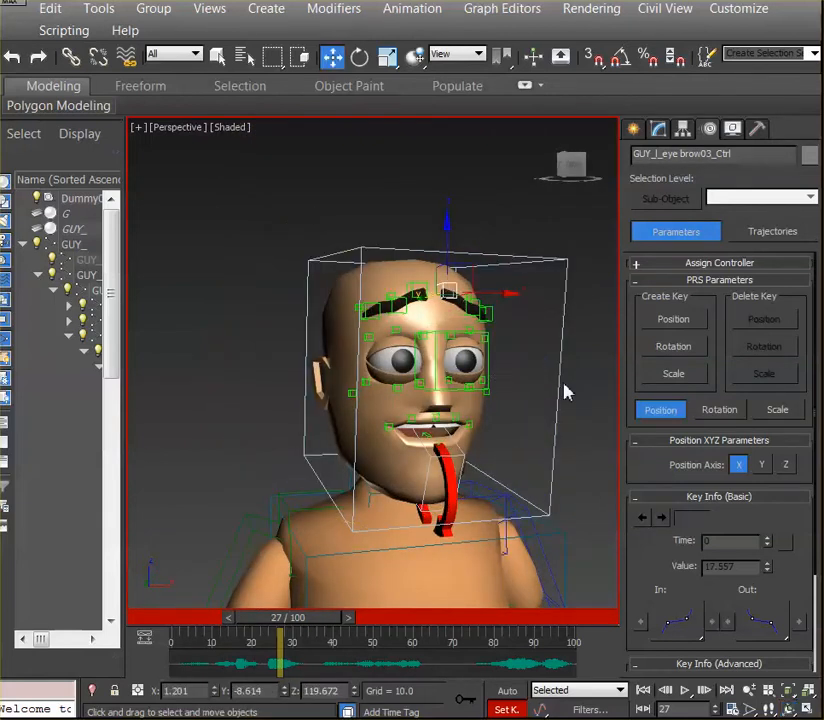
{"action": "left_click", "coordinate": [561, 387]}
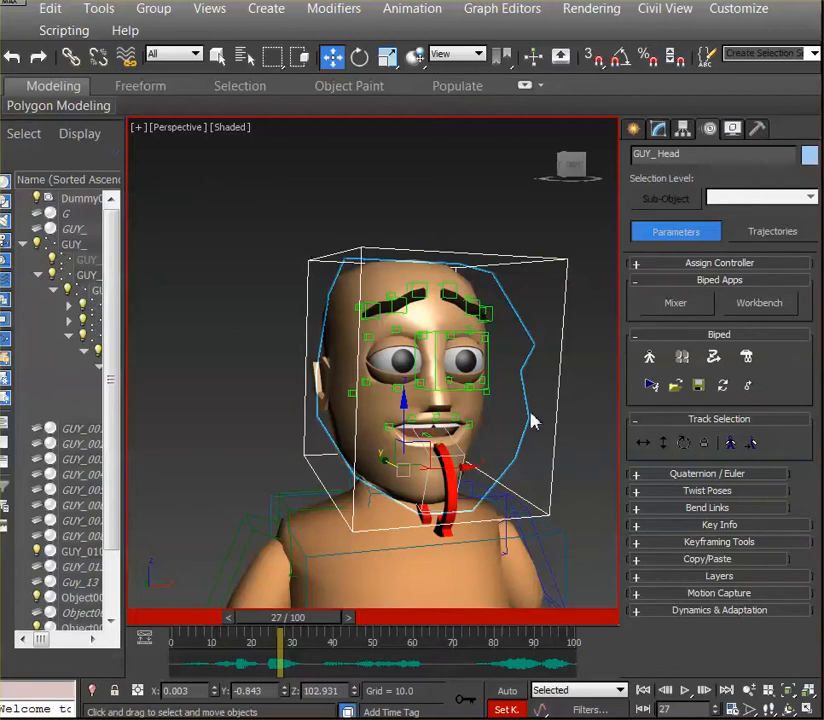
{"action": "middle_click_drag", "start_coordinate": [533, 422], "coordinate": [491, 376], "text": "alt"}
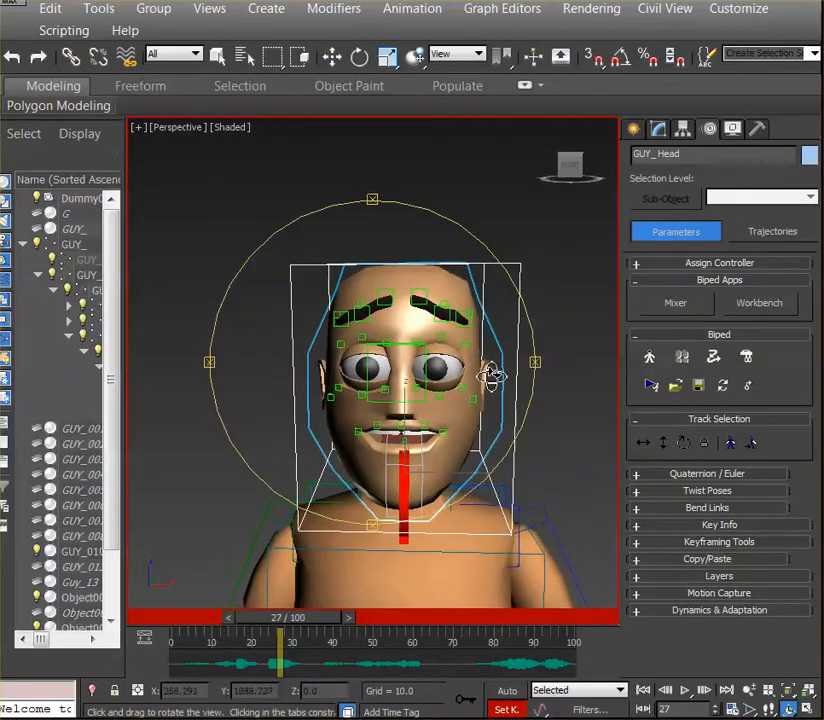
{"action": "scroll", "coordinate": [491, 376], "scroll_direction": "up", "scroll_amount": 5}
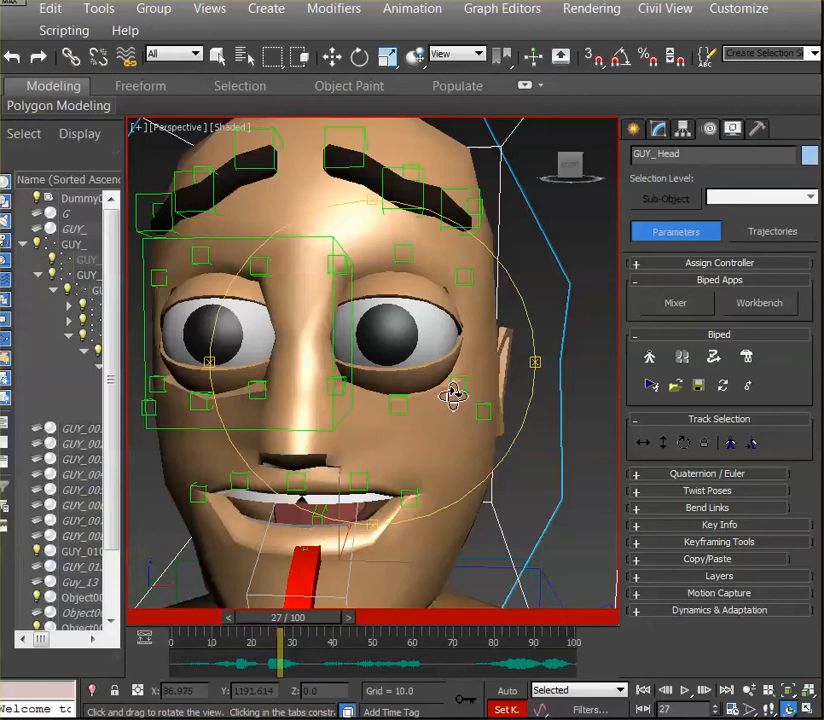
{"action": "scroll", "coordinate": [453, 393], "scroll_direction": "down", "scroll_amount": 4}
{"action": "scroll", "coordinate": [450, 391], "scroll_direction": "up", "scroll_amount": 1}
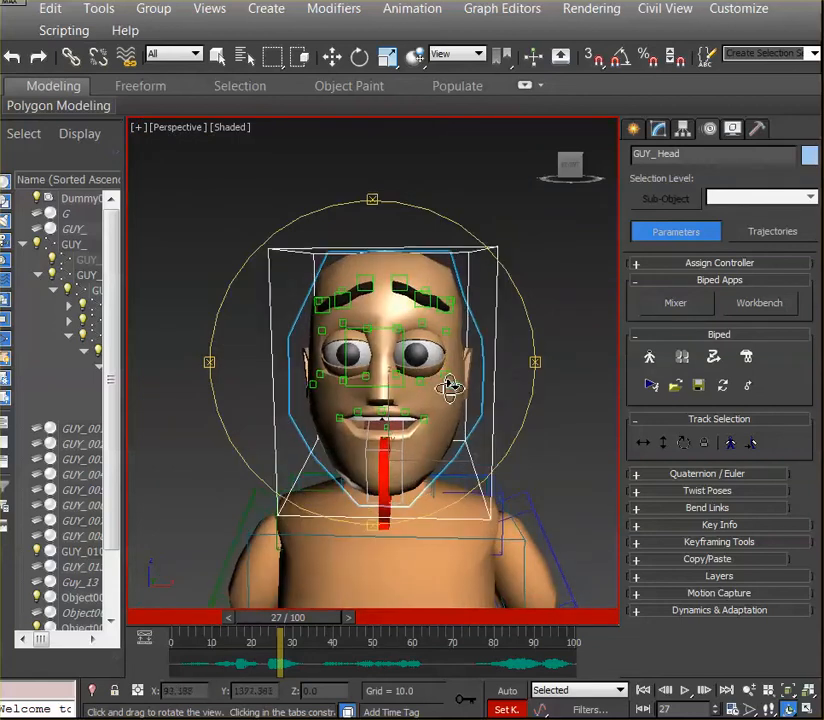
{"action": "middle_click_drag", "start_coordinate": [449, 389], "coordinate": [486, 397], "text": "alt"}
{"action": "scroll", "coordinate": [457, 389], "scroll_direction": "up", "scroll_amount": 4}
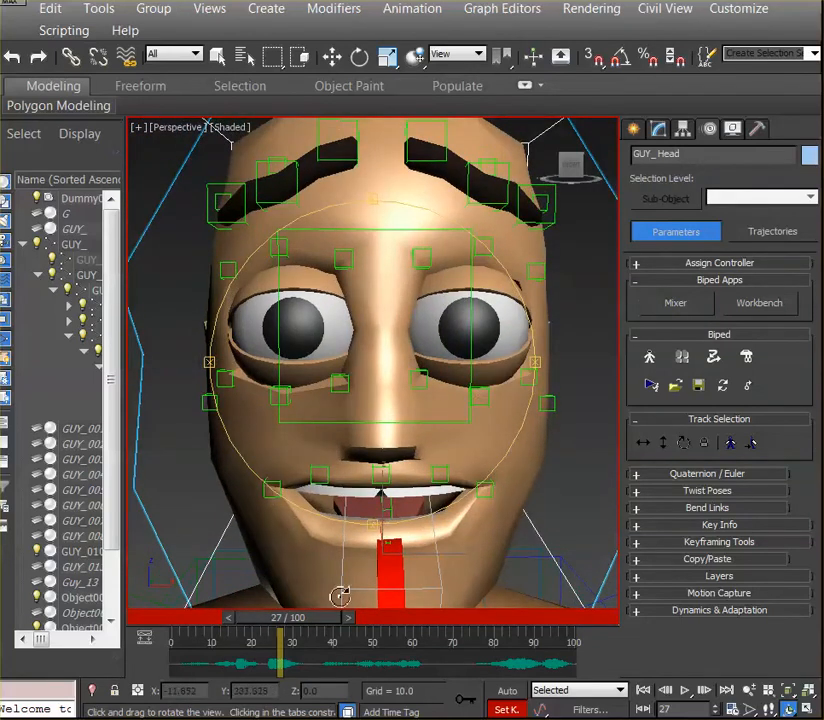
Scrub the timeline between frames 0 and 32 to review the eyebrow and lip movement
{"action": "left_click_drag", "start_coordinate": [328, 625], "coordinate": [283, 618]}
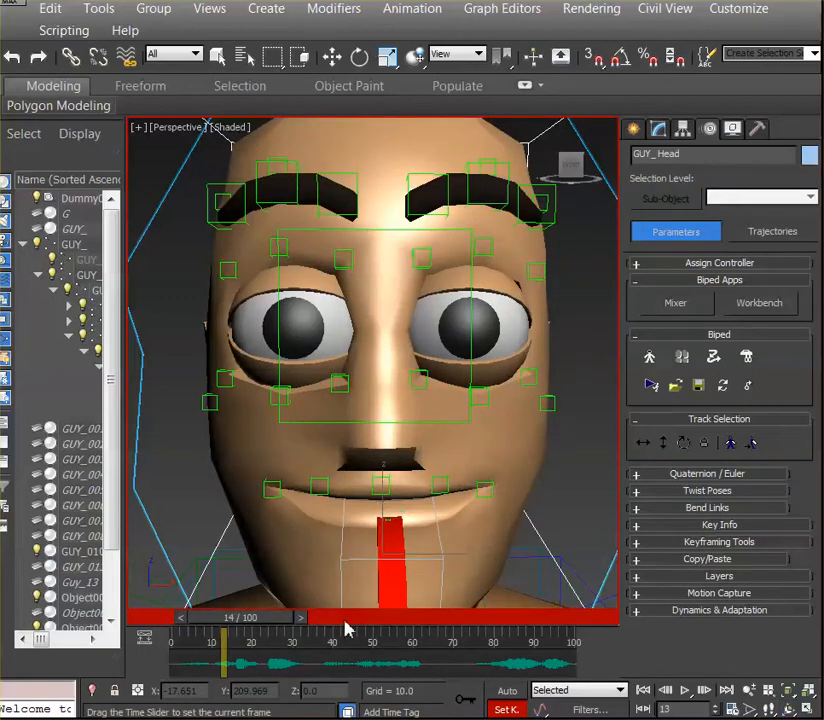
{"action": "left_click_drag", "start_coordinate": [345, 628], "coordinate": [305, 628]}
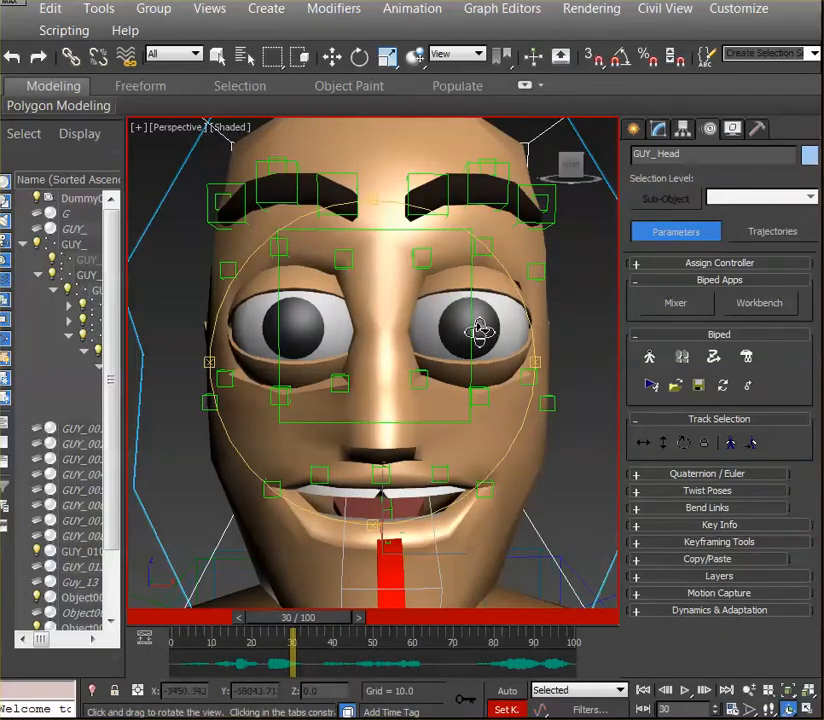
{"action": "scroll", "coordinate": [446, 338], "scroll_direction": "down", "scroll_amount": 4}
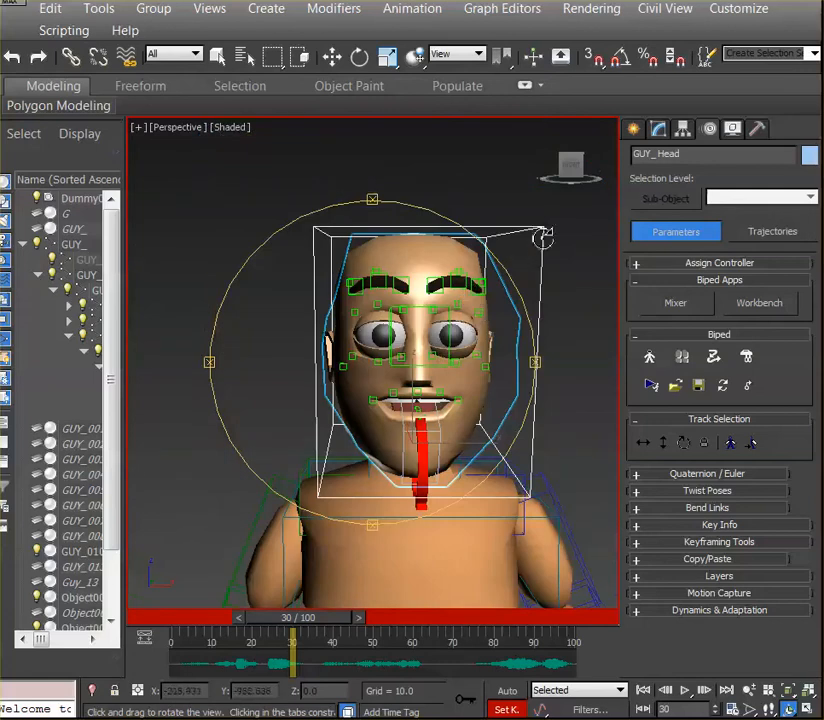
{"action": "left_click_drag", "start_coordinate": [339, 617], "coordinate": [208, 620]}
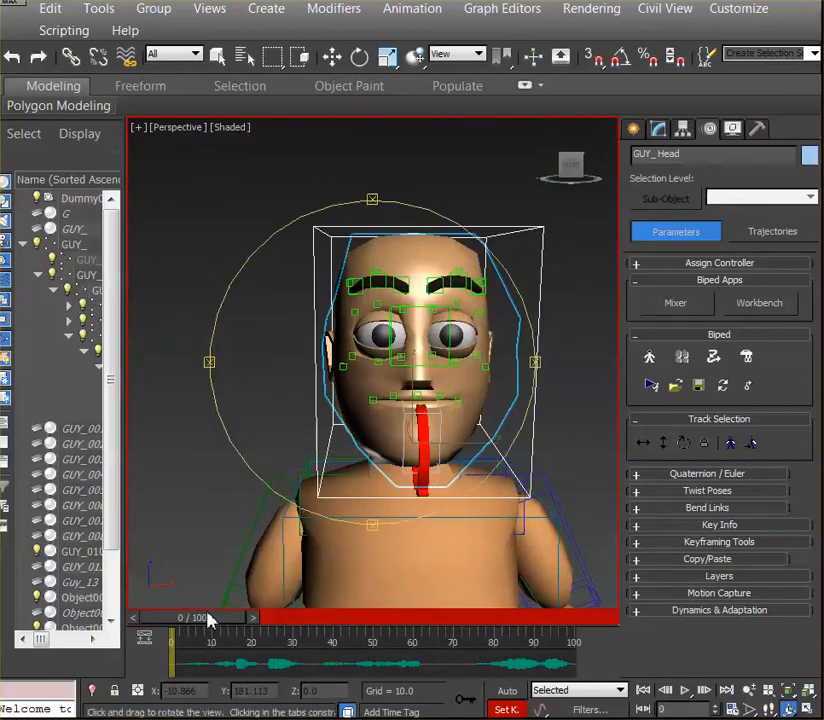
{"action": "key", "text": "w"}
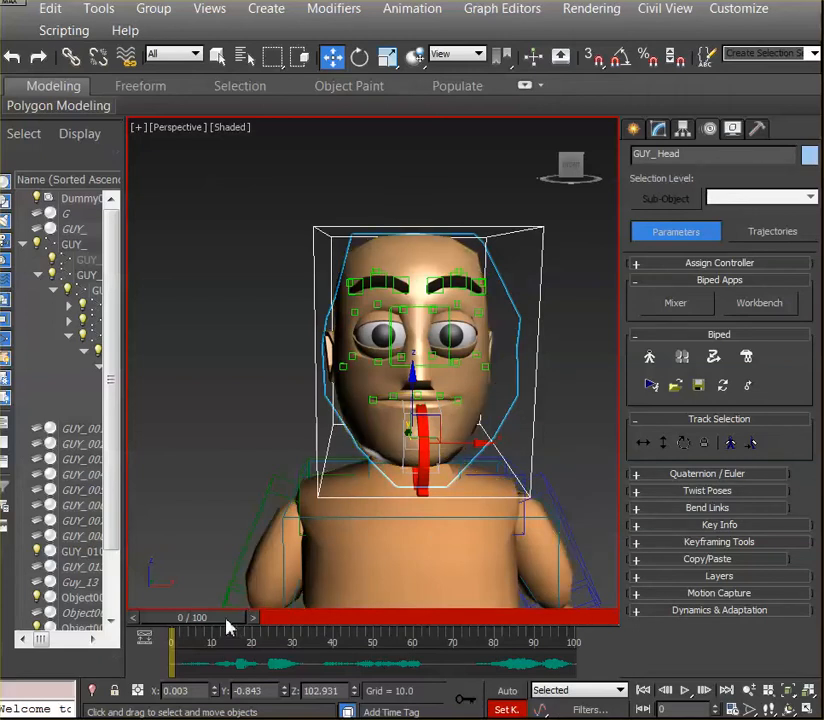
{"action": "left_click_drag", "start_coordinate": [230, 625], "coordinate": [313, 623]}
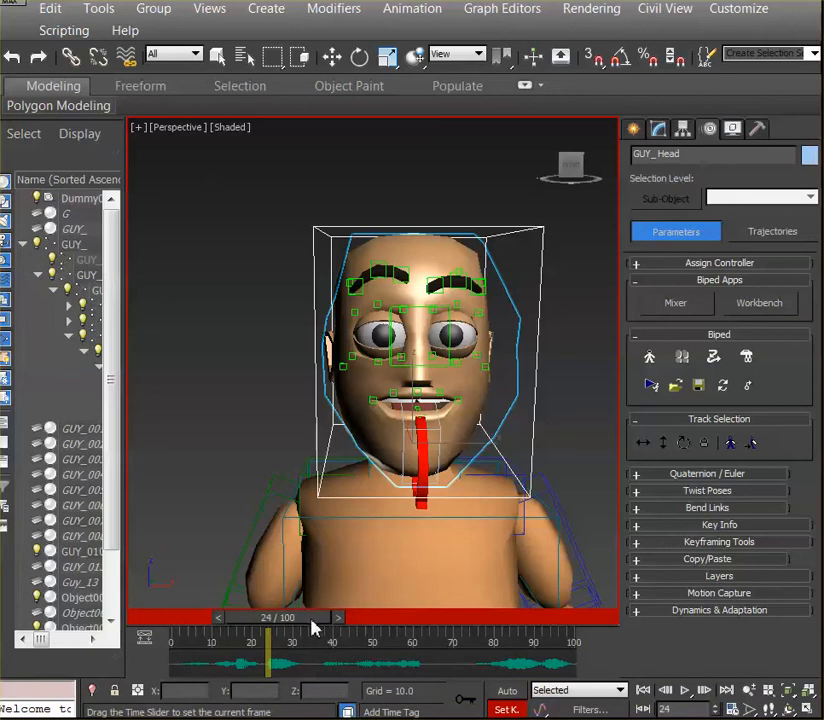
{"action": "key", "text": "w"}
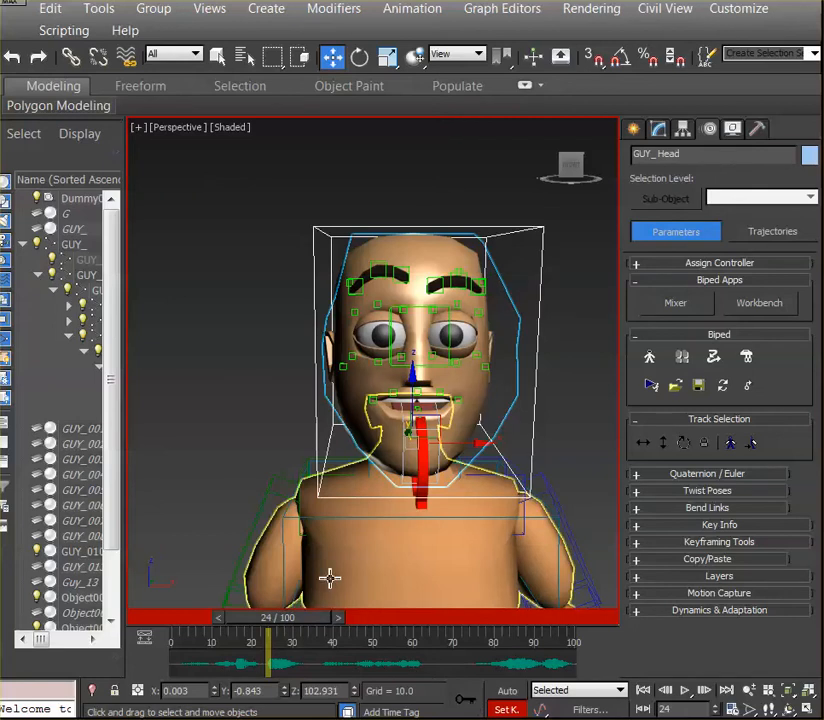
{"action": "left_click_drag", "start_coordinate": [298, 626], "coordinate": [326, 637]}
{"action": "key", "text": "w"}
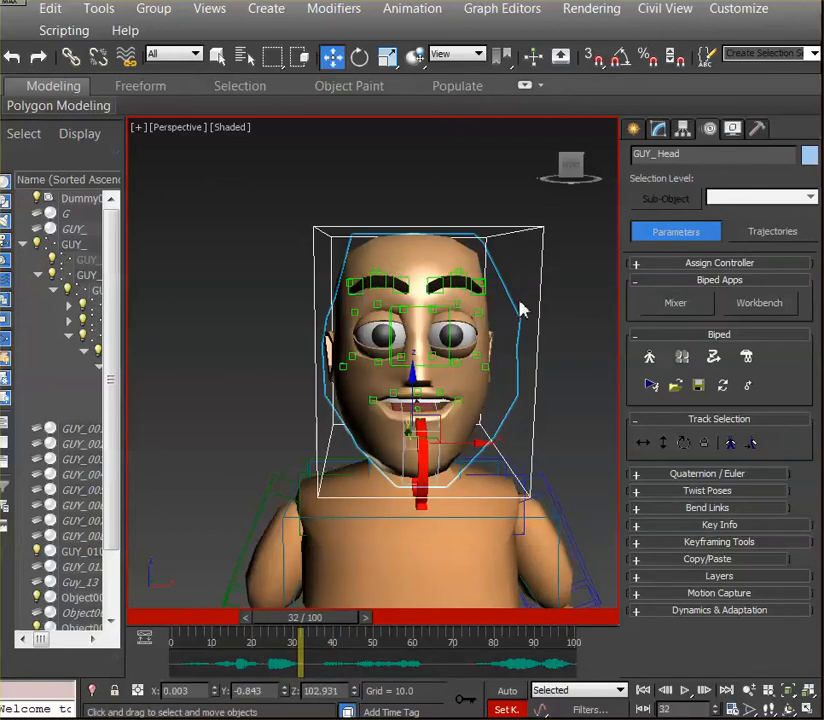
Reselect the head bone, activate the Rotate tool and move the timeline to frame 34
{"action": "left_click", "coordinate": [562, 302]}
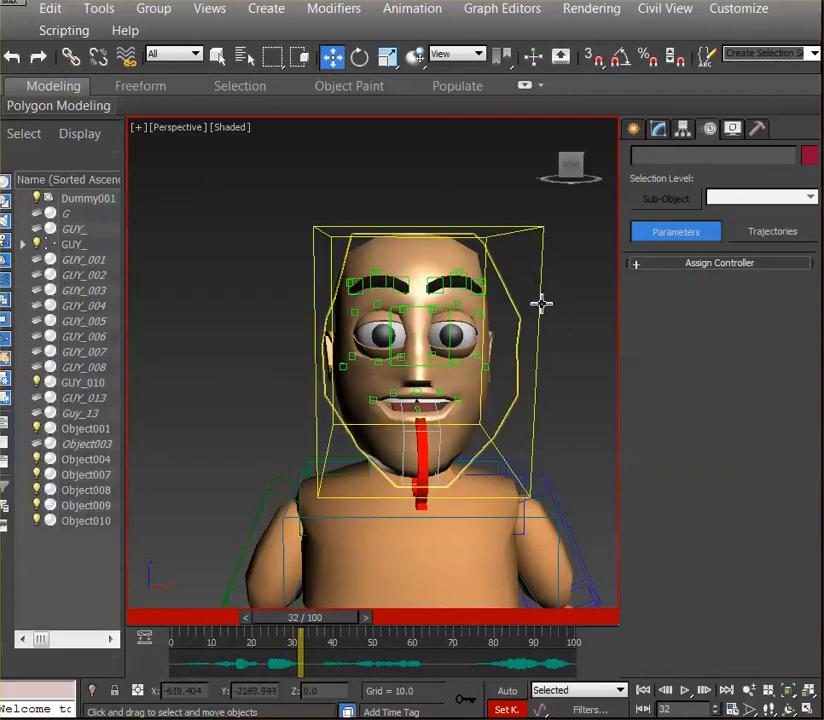
{"action": "left_click", "coordinate": [541, 303]}
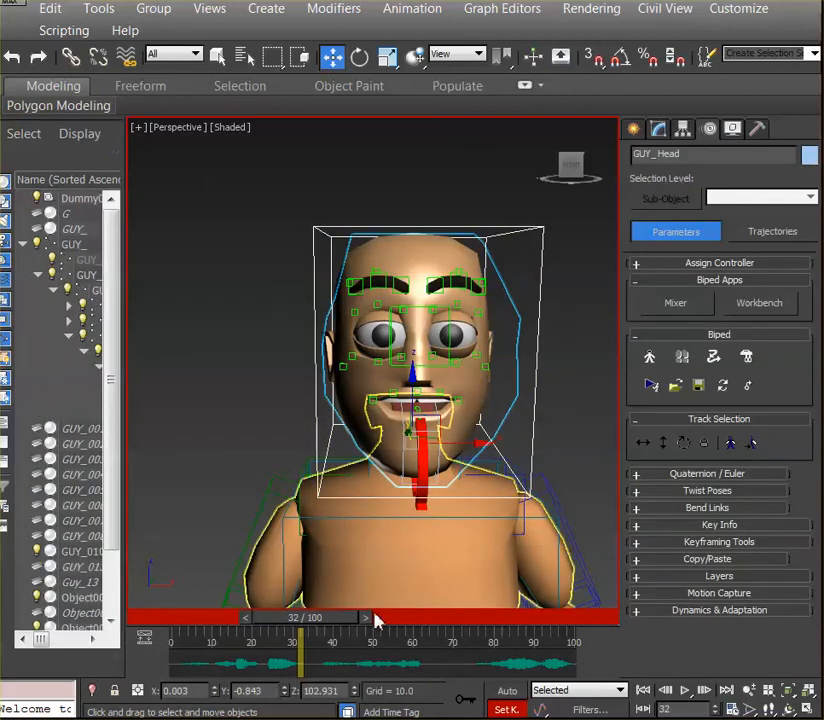
{"action": "left_click_drag", "start_coordinate": [323, 627], "coordinate": [208, 622]}
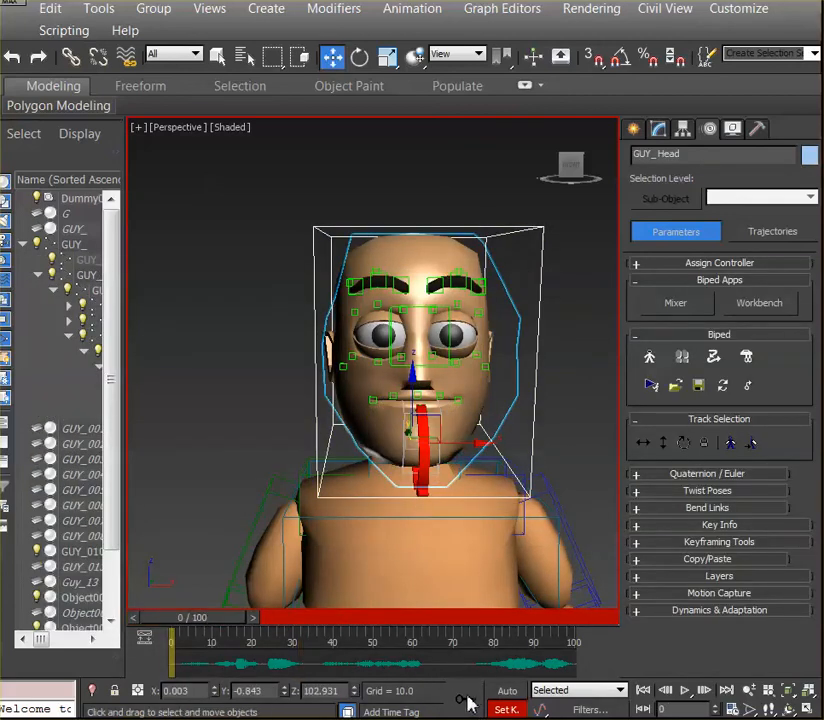
{"action": "left_click", "coordinate": [252, 618]}
{"action": "left_click_drag", "start_coordinate": [250, 618], "coordinate": [312, 628]}
{"action": "key", "text": "w"}
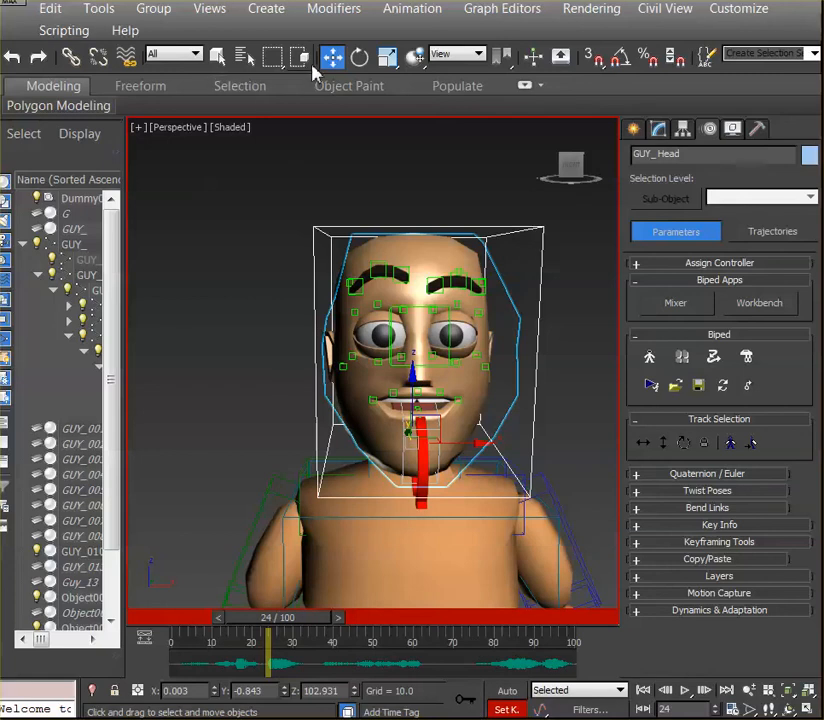
{"action": "left_click", "coordinate": [359, 57]}
{"action": "left_click_drag", "start_coordinate": [303, 626], "coordinate": [340, 626]}
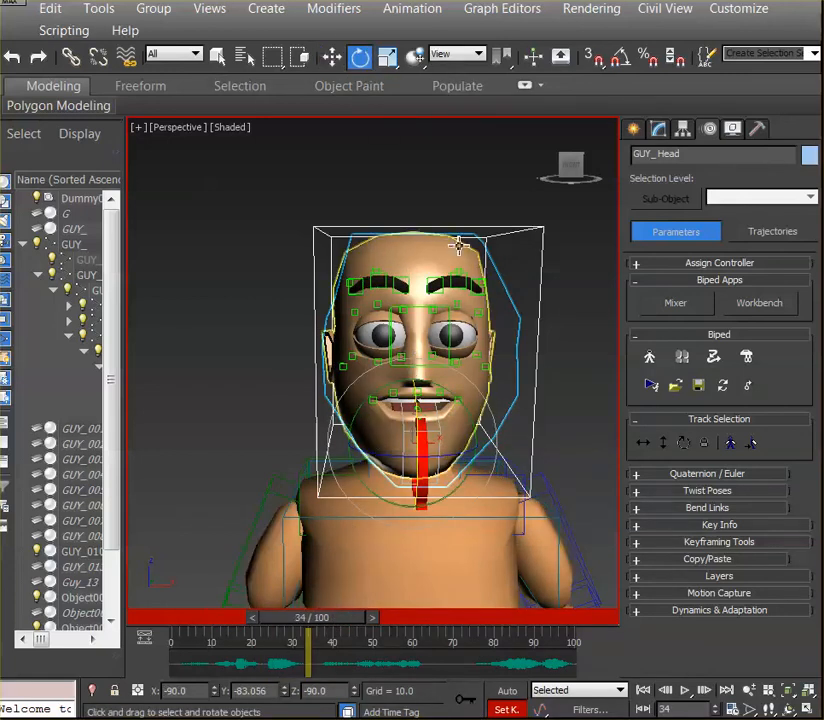